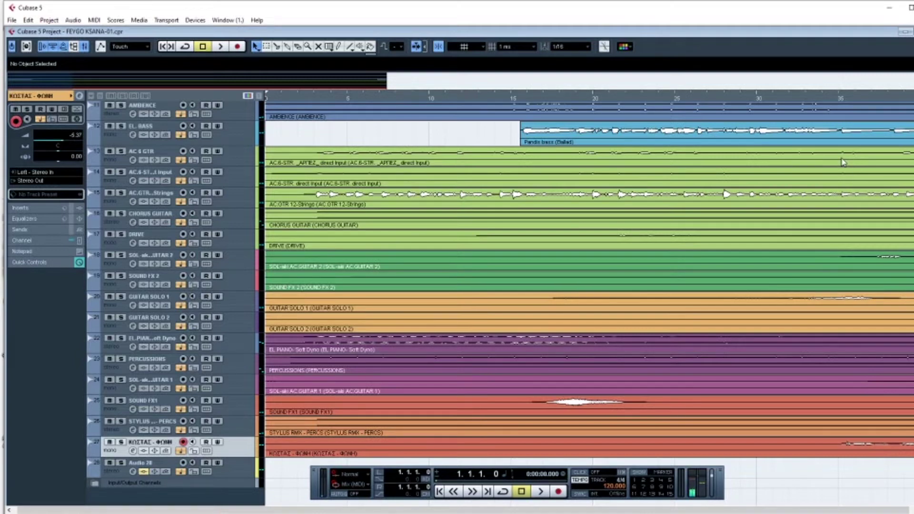
Step: Solo the AC.GTR 12-Strings track and play its opening from the start of the project
key("g")
key("g")
key("g")
key("g")
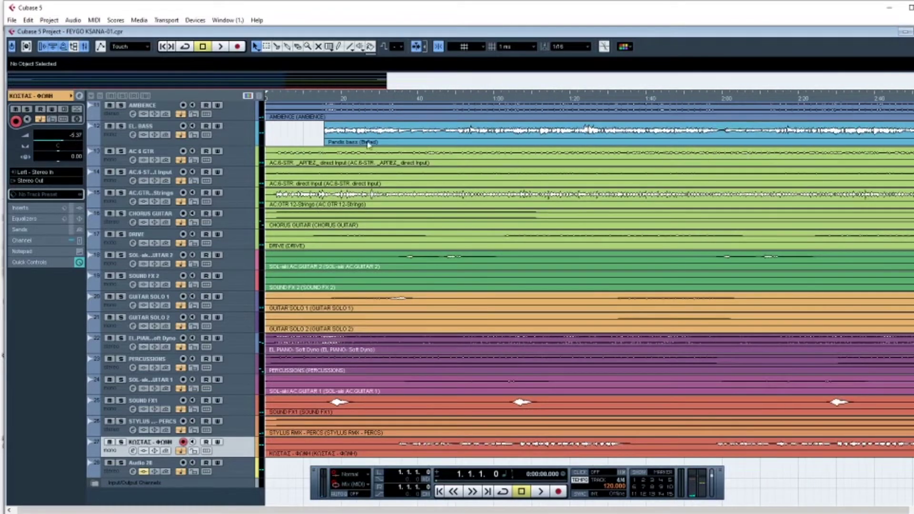
left_click(239, 197)
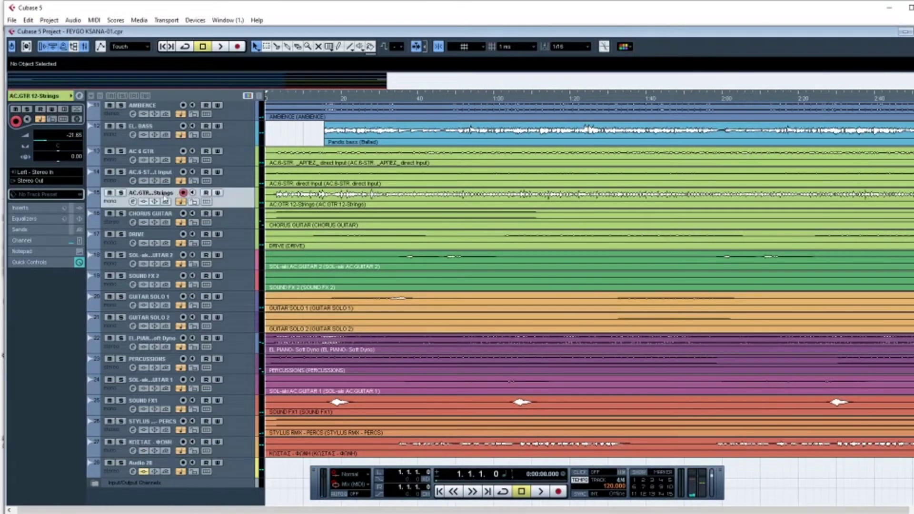
left_click(121, 193)
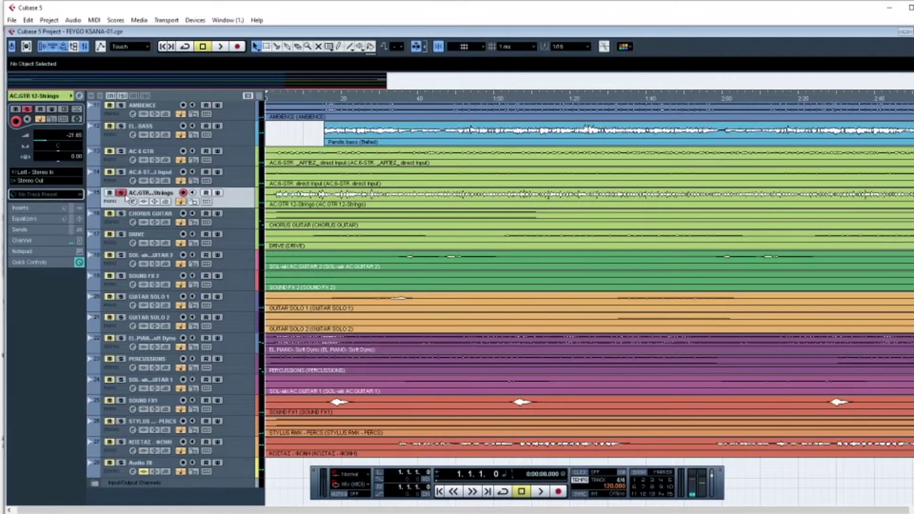
left_click(274, 102)
key("space")
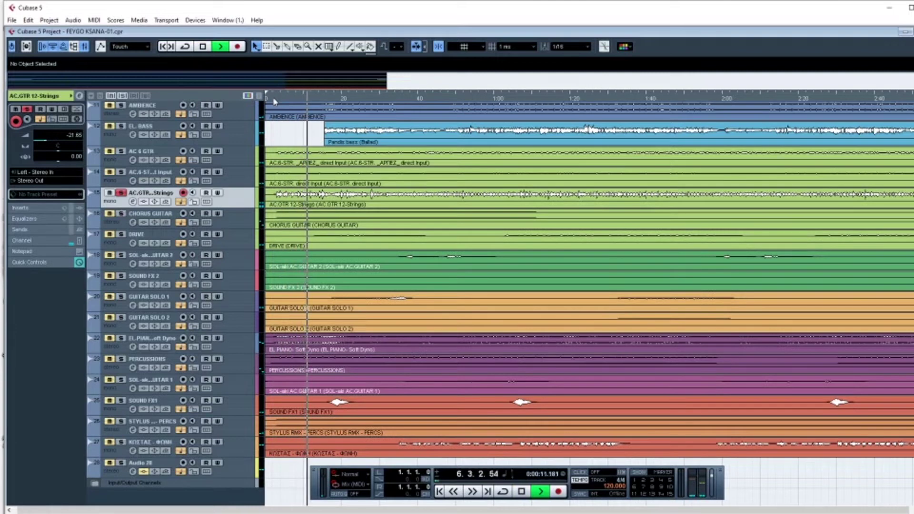
key("space")
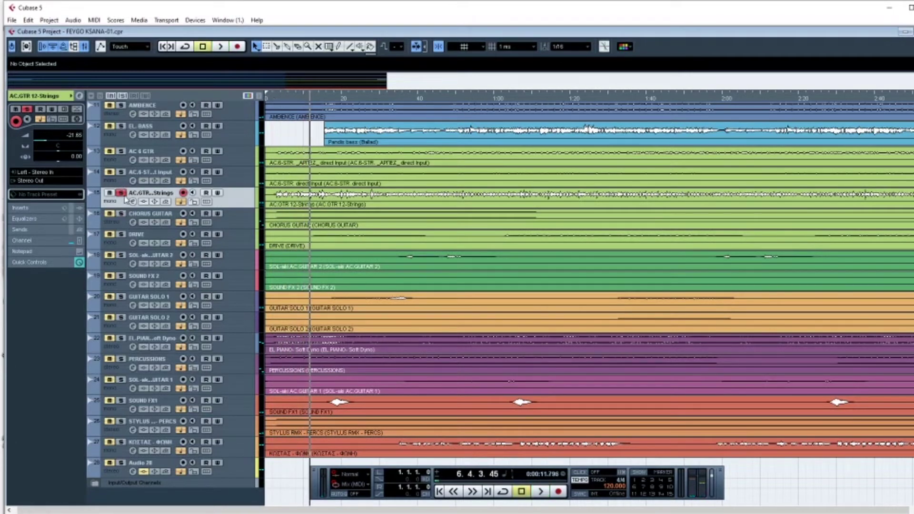
Step: Solo the vocal track 27 too, play both tracks from about 34 seconds, and return to the project start
left_click(376, 100)
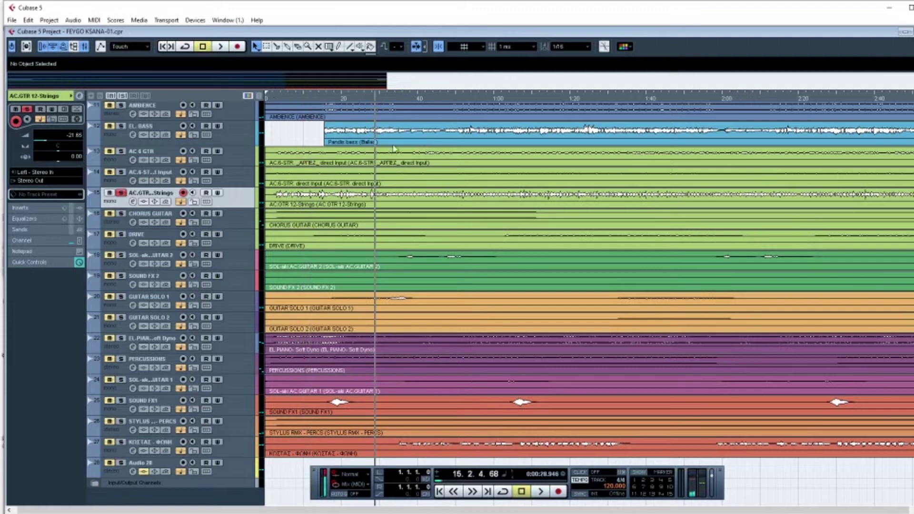
left_click(120, 441)
left_click(394, 100)
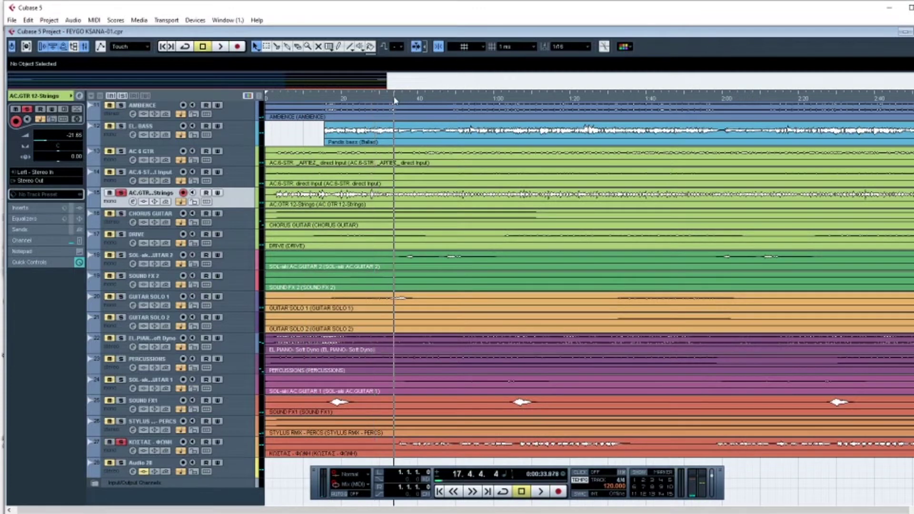
key("space")
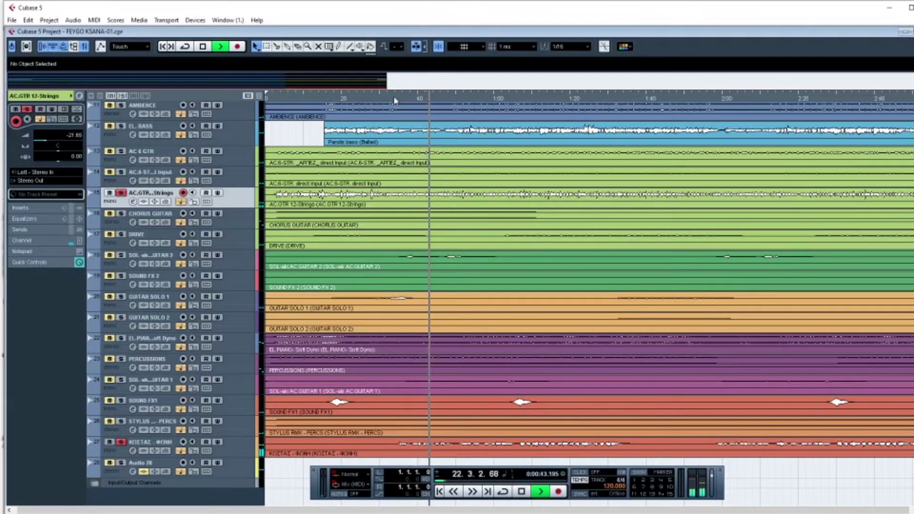
key("space")
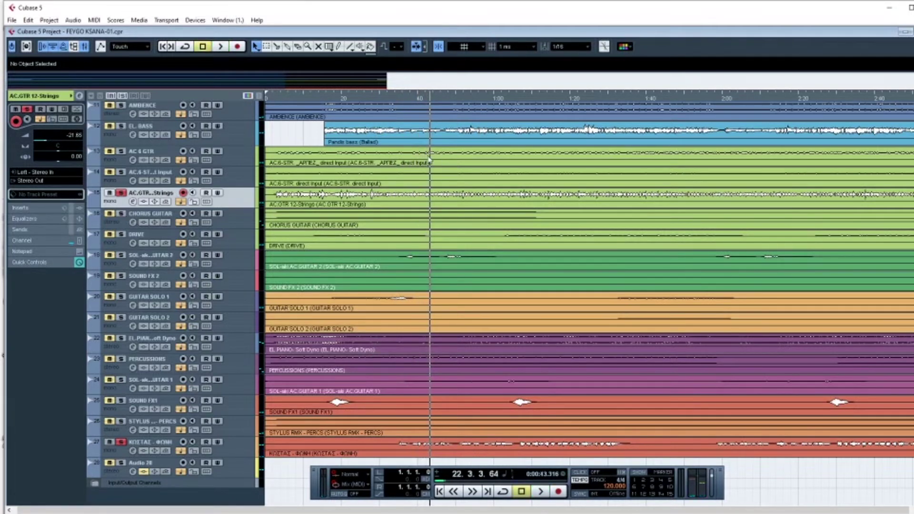
key("Home")
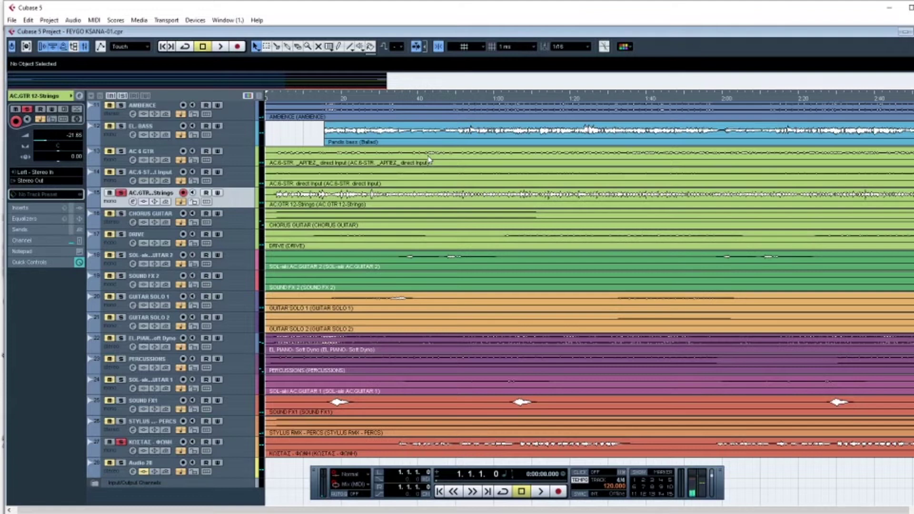
Step: Select the AC.GTR 12-Strings event, place the cursor at about 3 seconds, and open Pitch Shift for the event
left_click(346, 201)
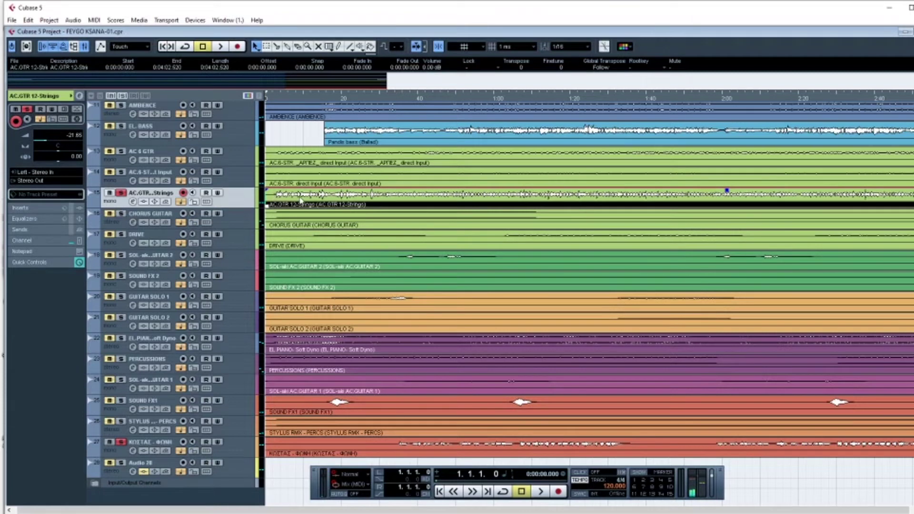
left_click(277, 98)
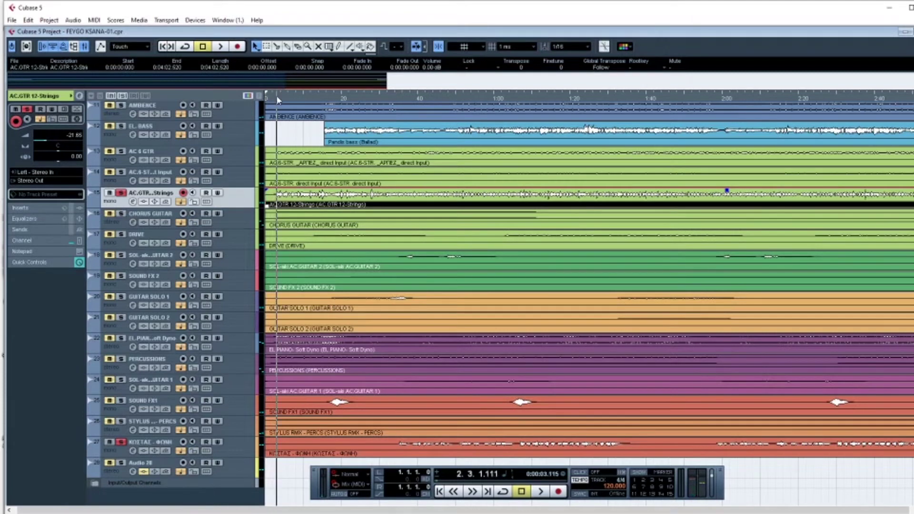
left_click(79, 22)
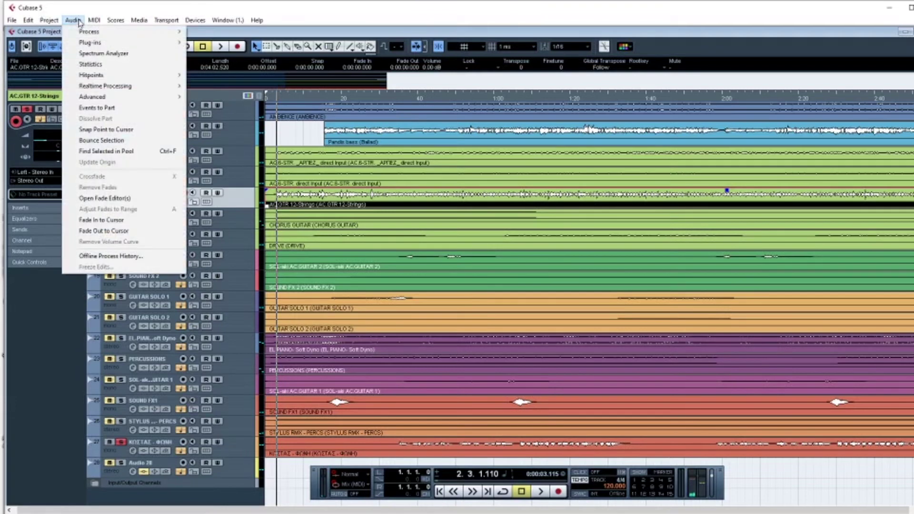
mouse_move(80, 33)
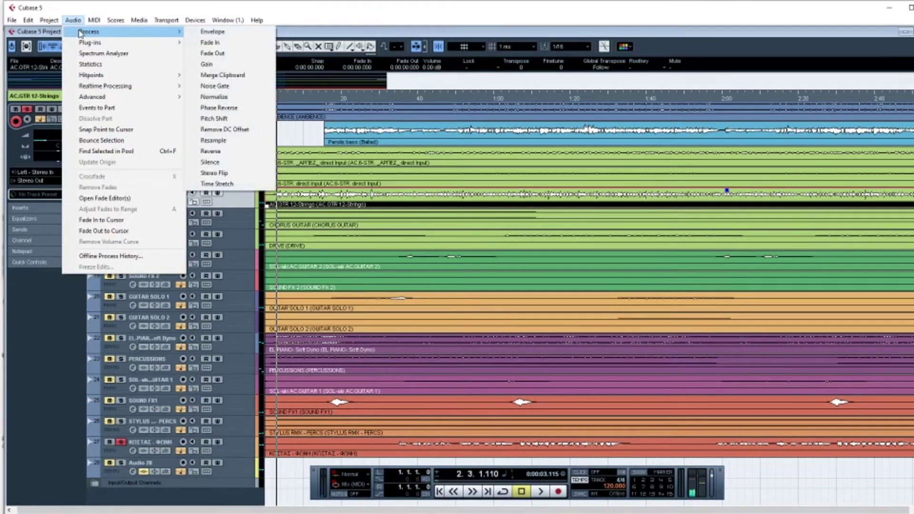
left_click(215, 118)
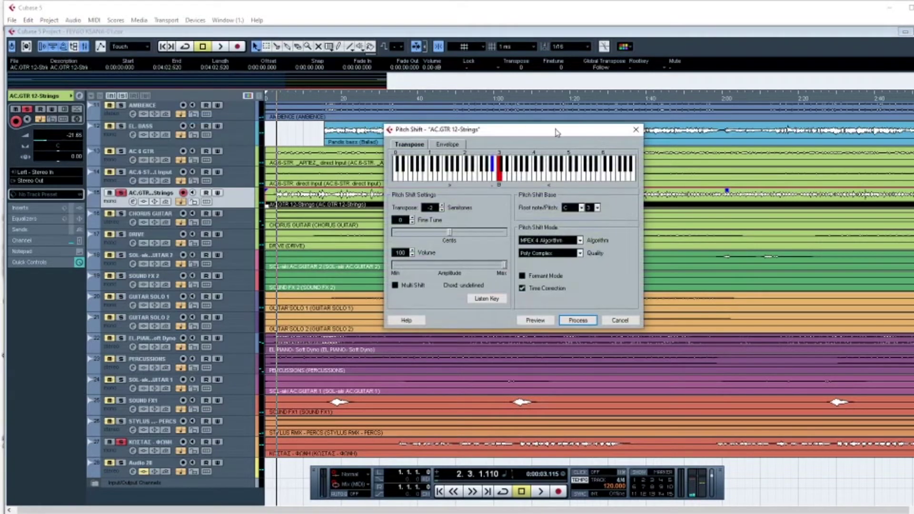
left_click_drag(556, 132, 470, 108)
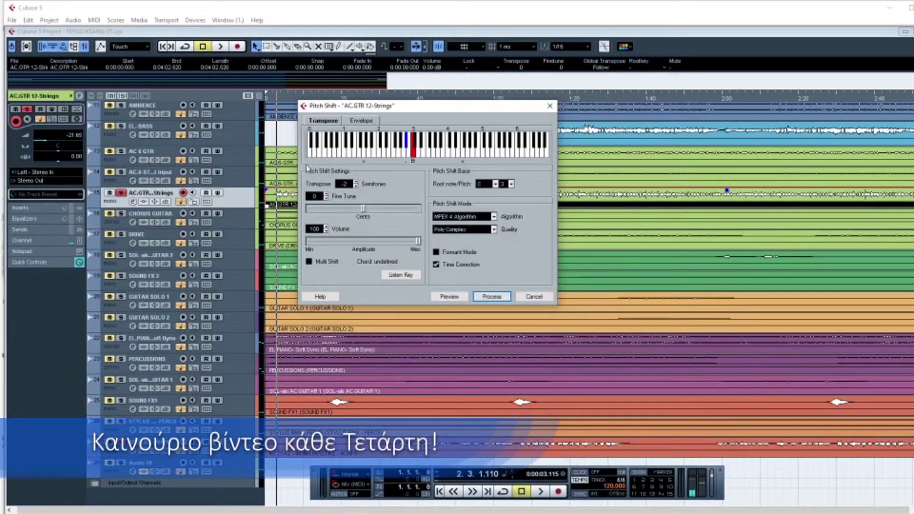
Step: Set the transposition to 2 semitones, preview the shifted 12-string guitar, and close Pitch Shift without processing
left_click(355, 182)
left_click(355, 182)
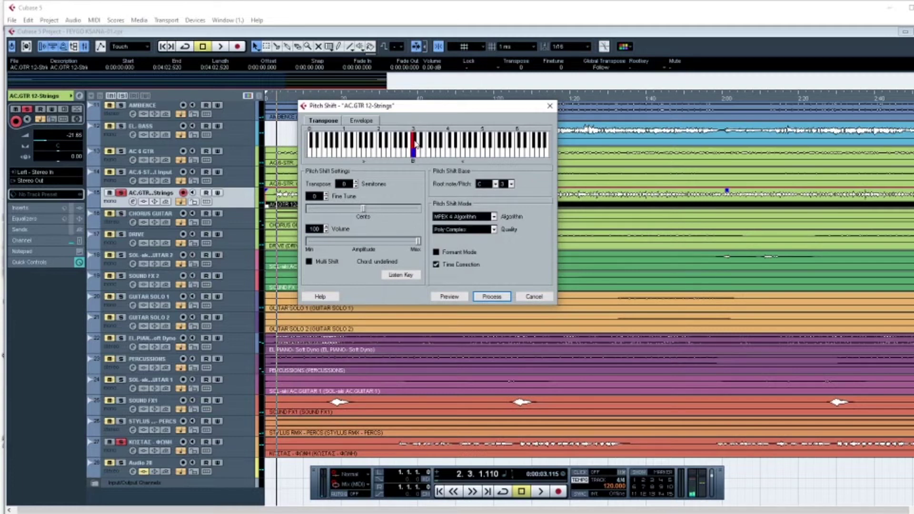
left_click(356, 182)
left_click(356, 182)
left_click(449, 297)
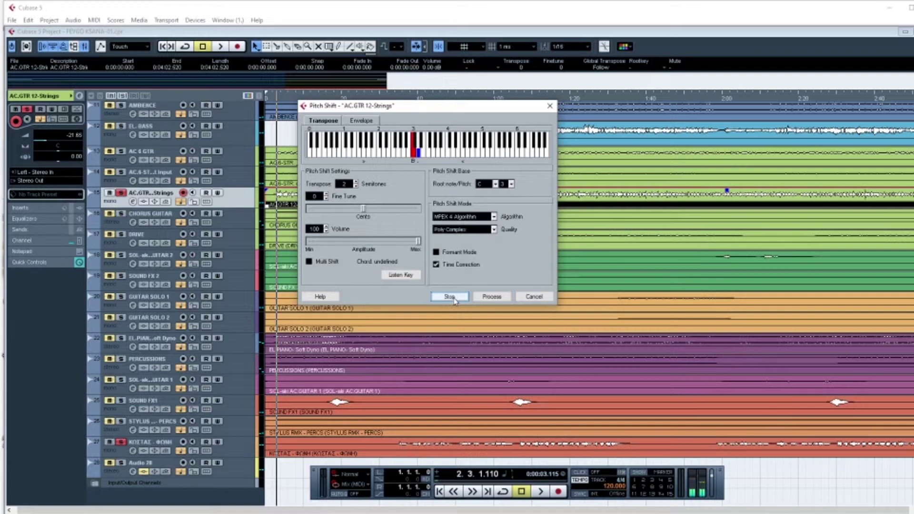
left_click(455, 300)
left_click(536, 298)
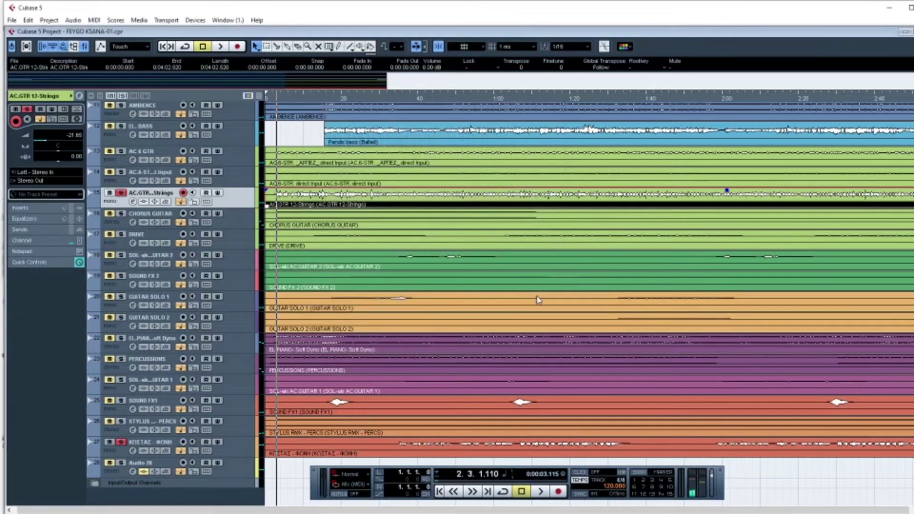
Step: Play the 12-string guitar from about 3 seconds, split its event at about 12.4 seconds, and select the first part
key("h")
key("h")
key("h")
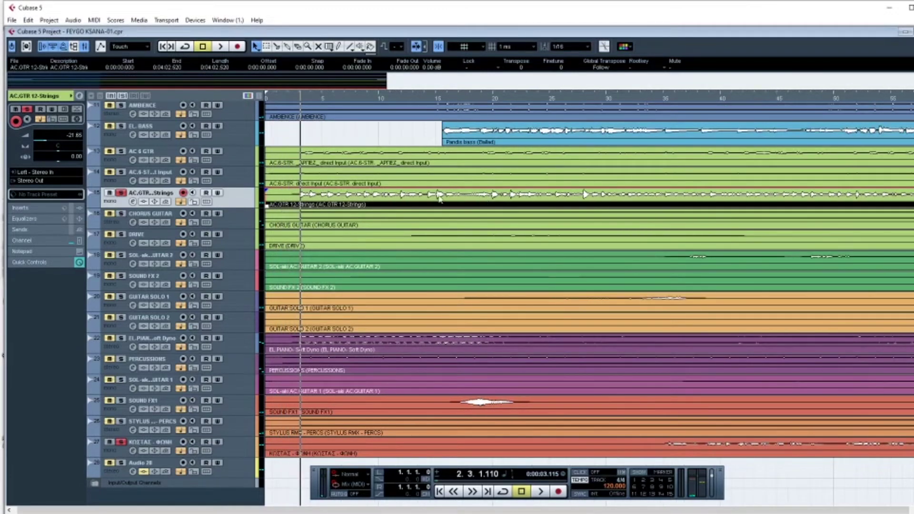
key("space")
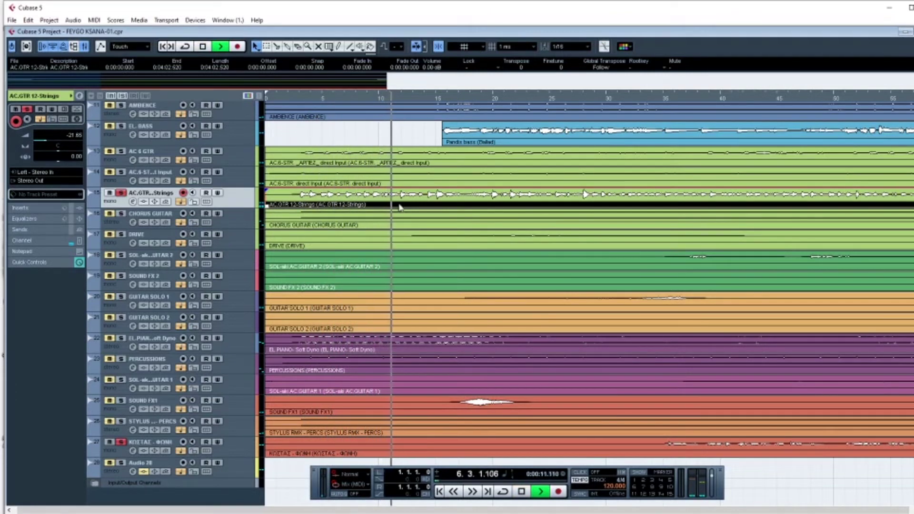
key("space")
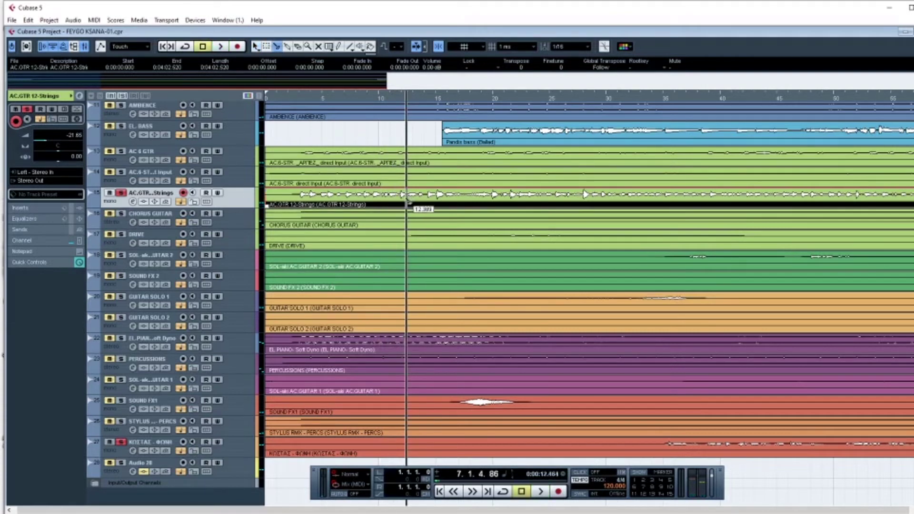
left_click_drag(409, 203, 381, 203)
left_click(368, 205)
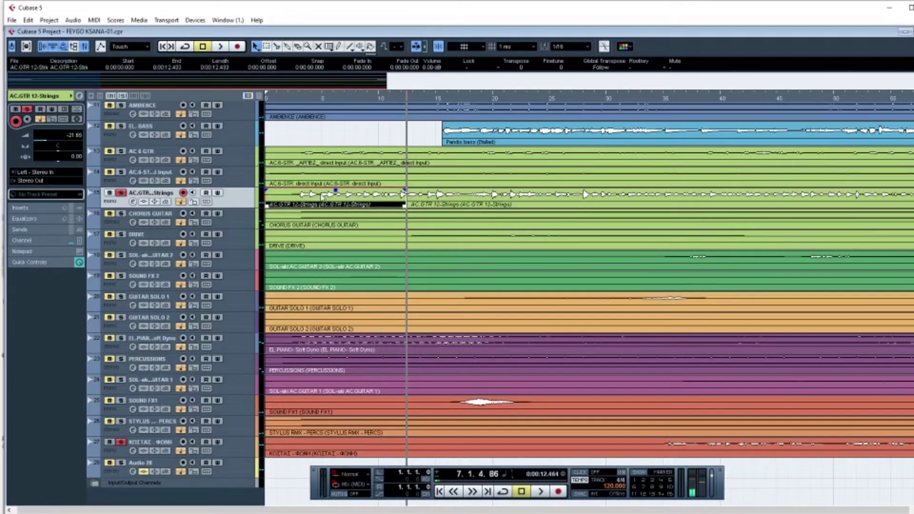
Step: Place the cursor at about 2 seconds and open Pitch Shift for the first 12-string part with Transpose set to 2 semitones
left_click(289, 99)
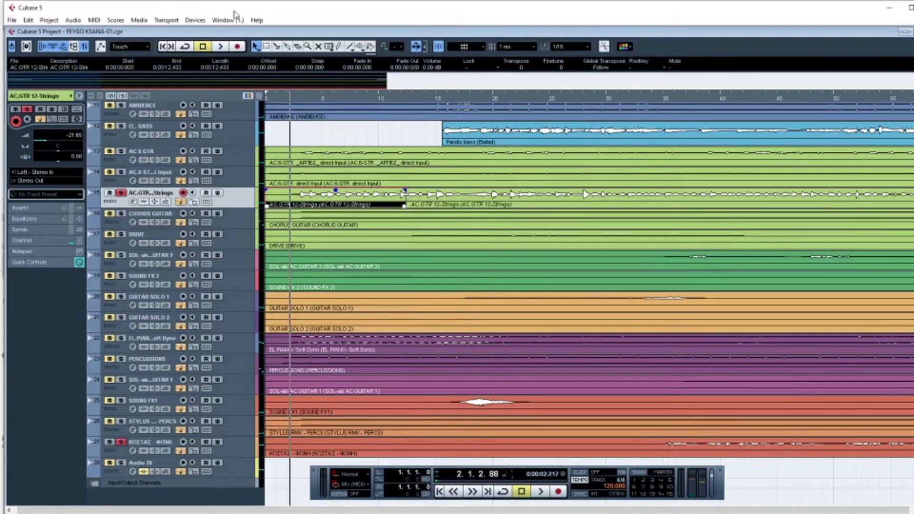
left_click(49, 20)
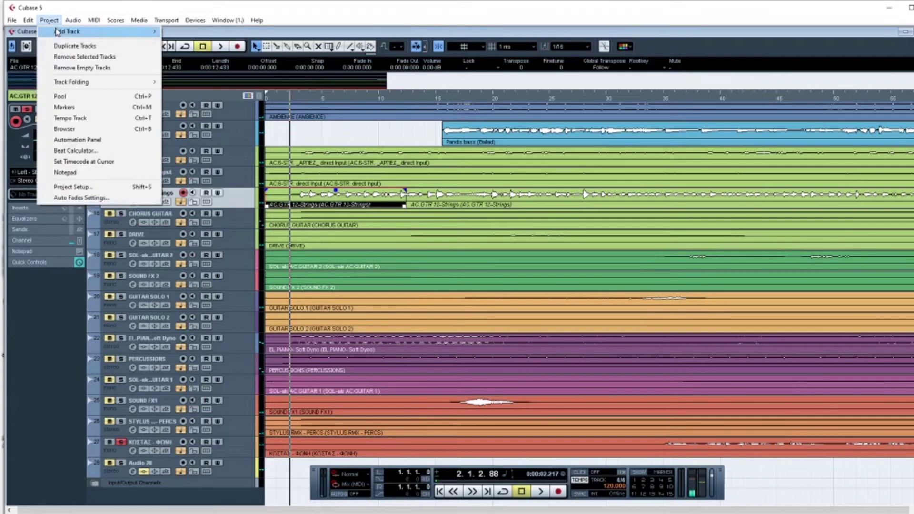
left_click(73, 20)
mouse_move(83, 35)
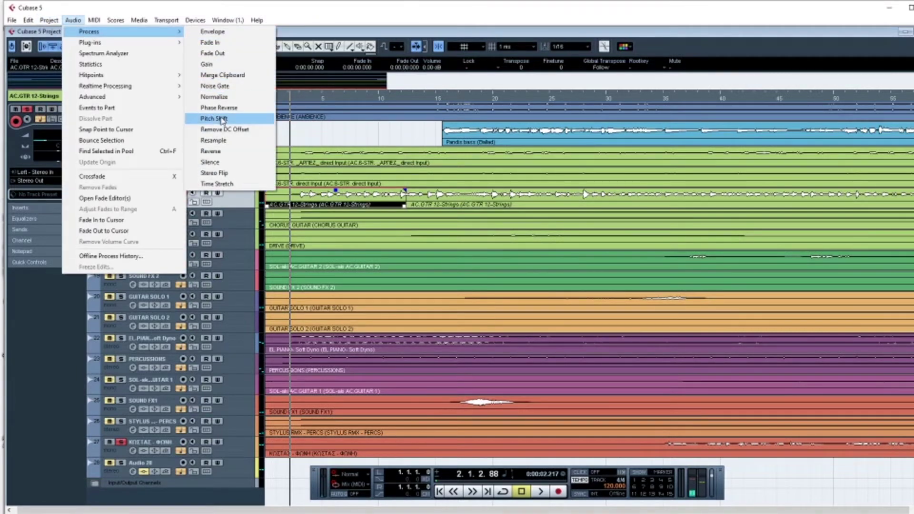
left_click(221, 120)
left_click(355, 182)
left_click(355, 182)
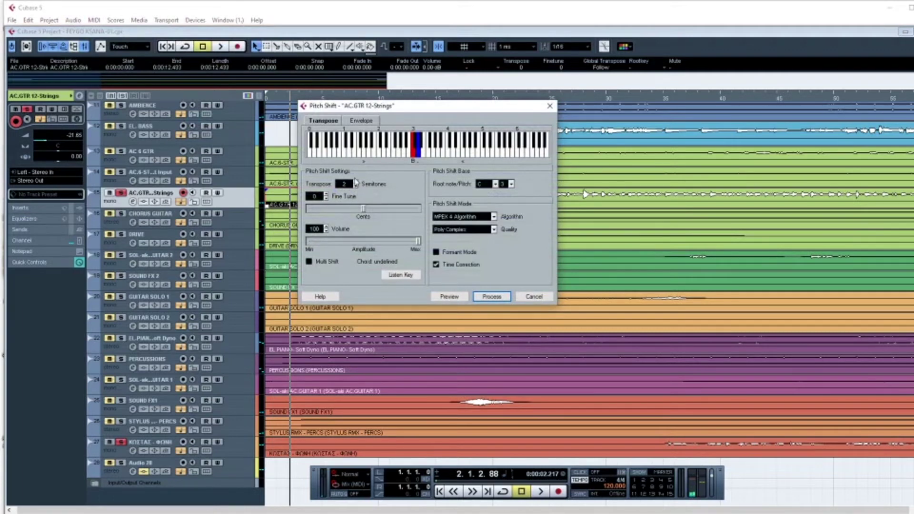
left_click(357, 184)
left_click(357, 185)
left_click(346, 185)
type("2")
left_click(407, 191)
Step: Preview the pitch shift and process the selected 12-string part, continuing without making a new version
left_click(450, 297)
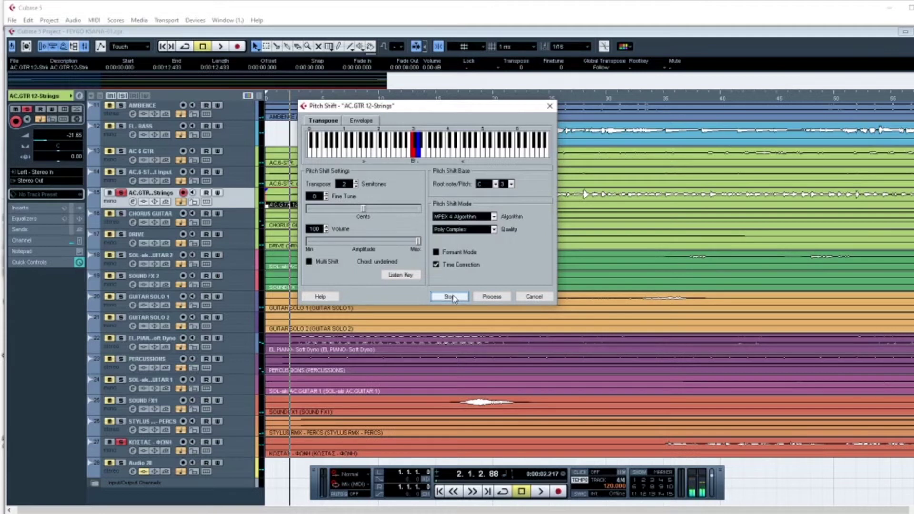
left_click(453, 297)
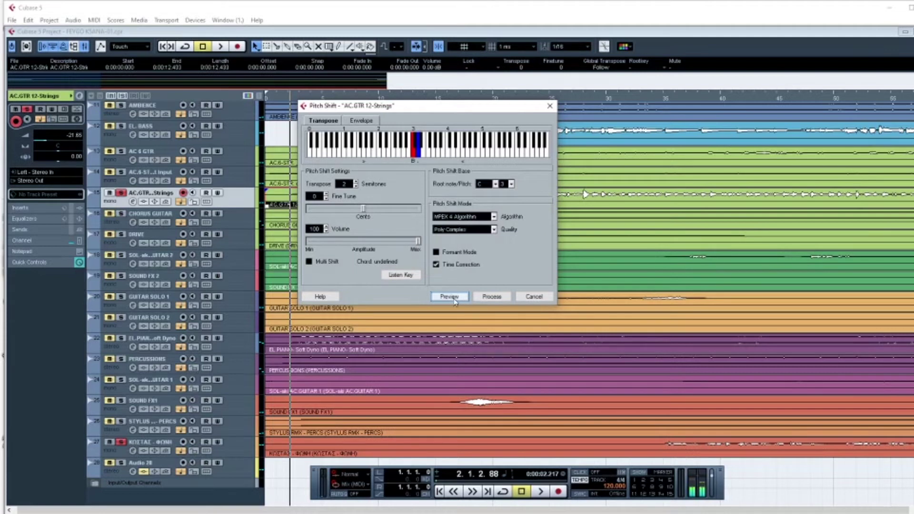
left_click(493, 298)
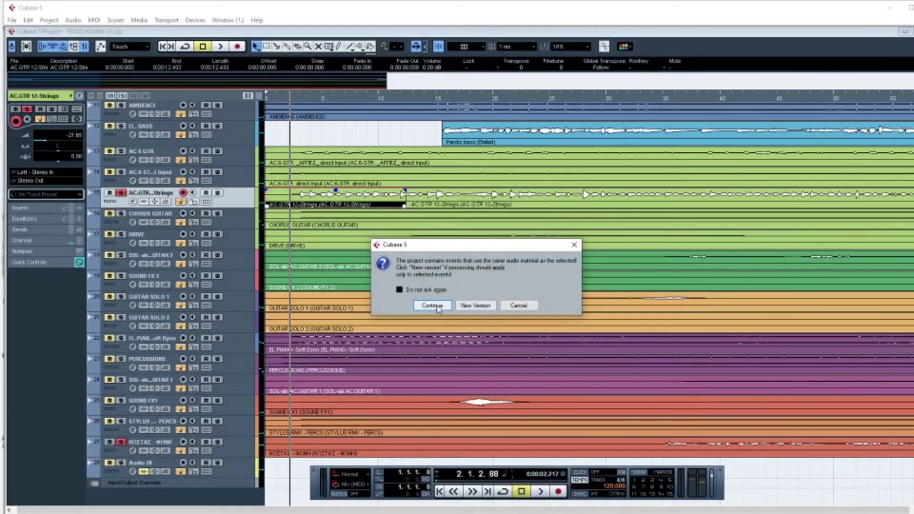
left_click(431, 305)
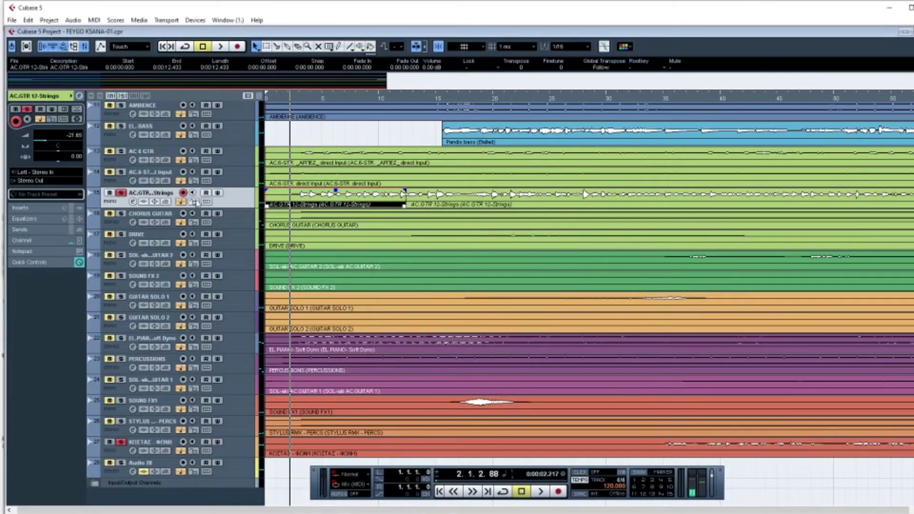
Step: Play the 12-string track from the first part past the split, and replay the beginning of the first part
key("space")
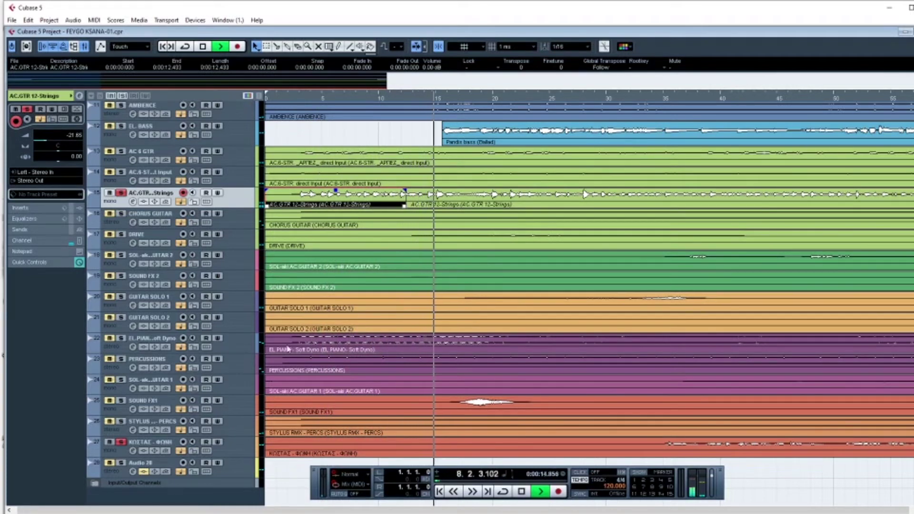
key("space")
key("space")
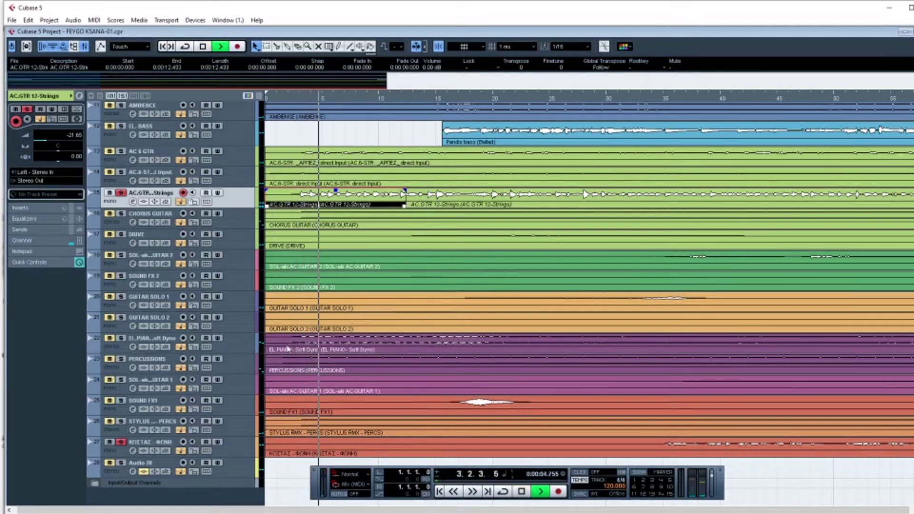
key("space")
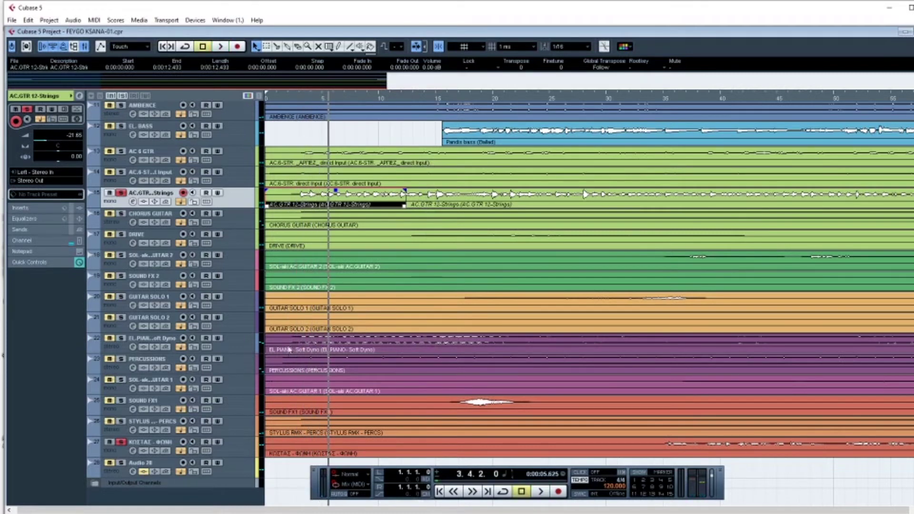
Step: Undo the pitch shift on the first 12-string guitar part and play the track past the split
left_click(27, 20)
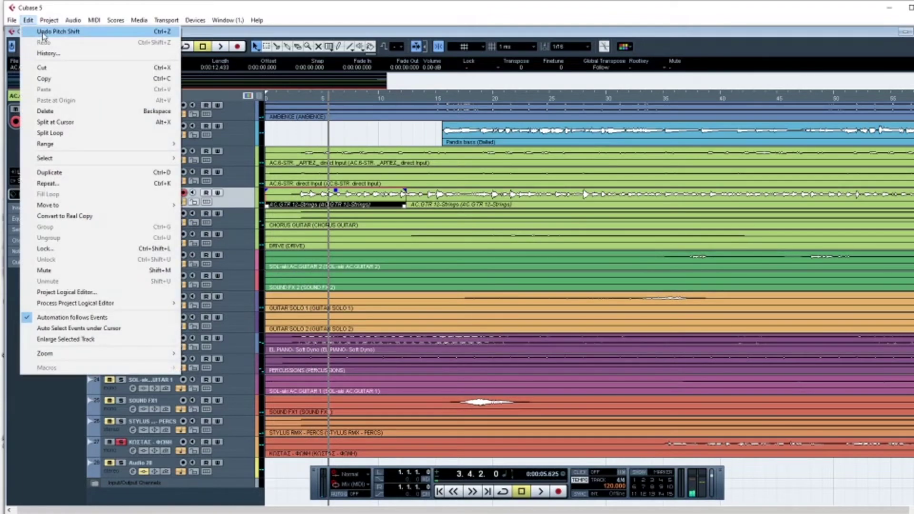
left_click(44, 31)
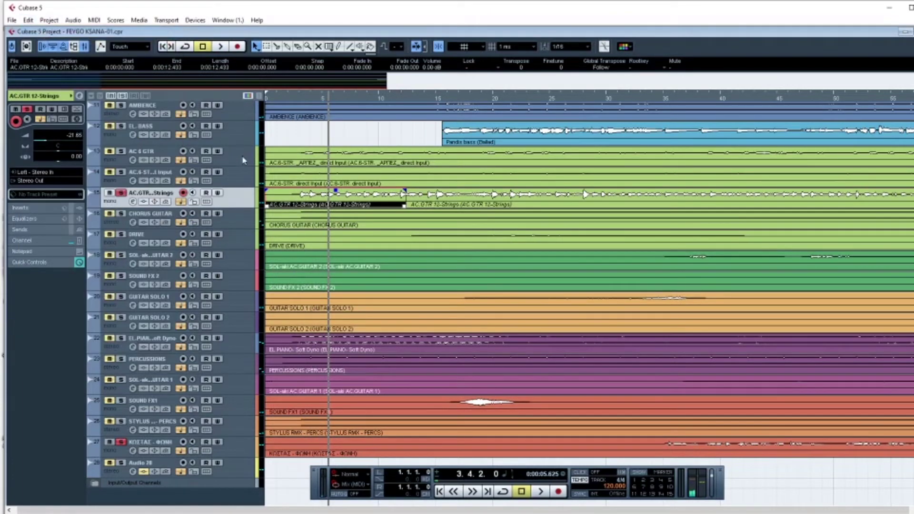
key("Home")
key("space")
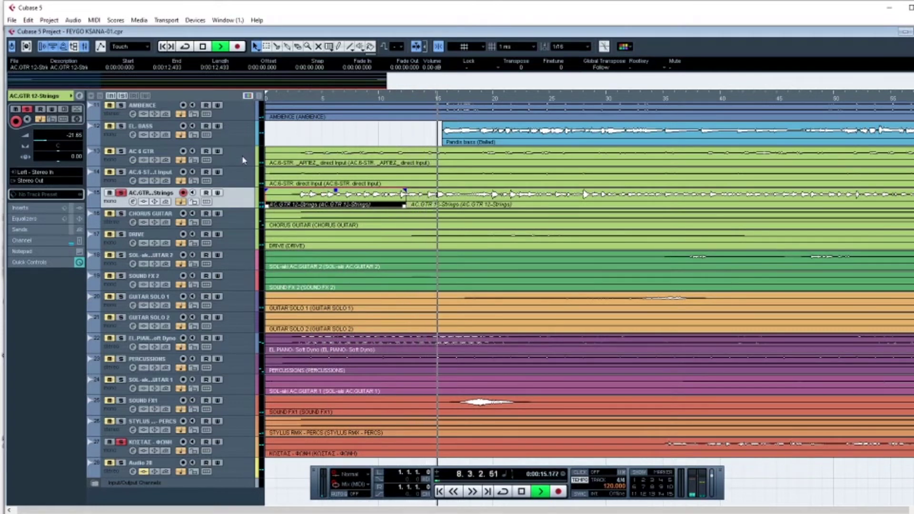
key("space")
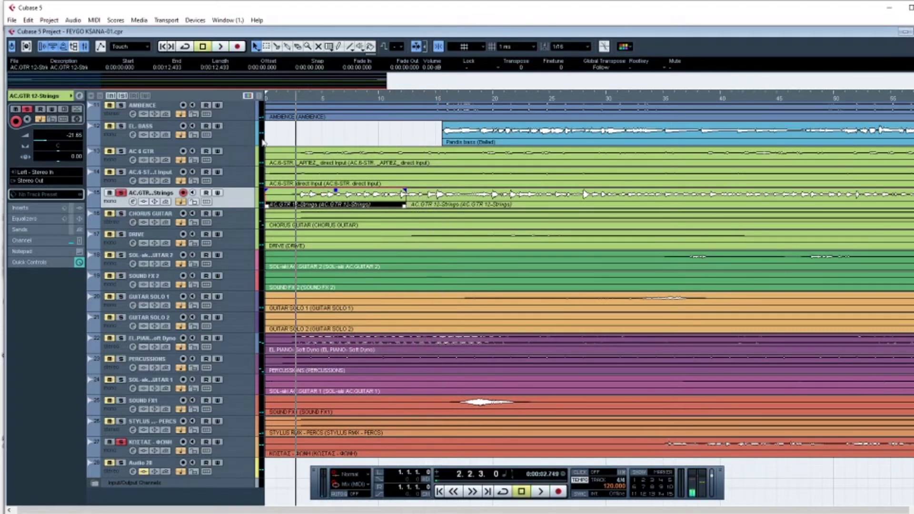
Step: Select the vocal track and start playback from about 34.7 seconds
left_click(239, 446)
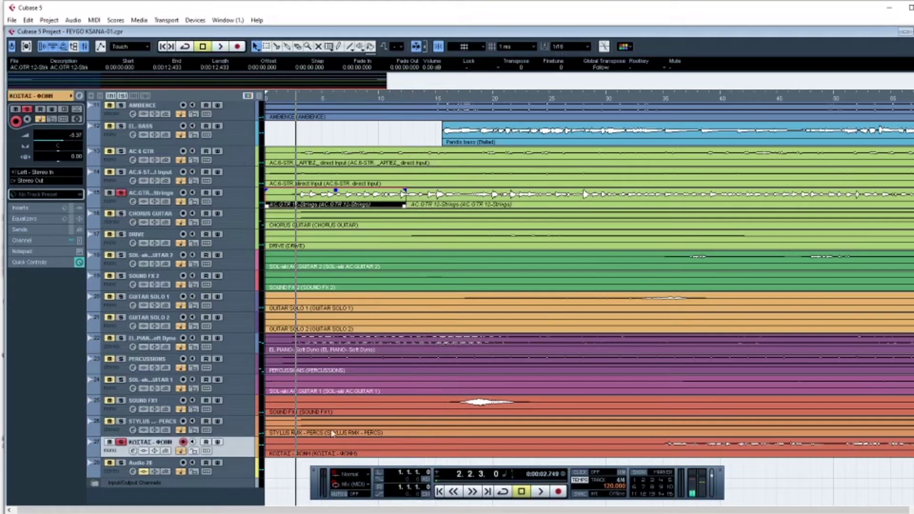
left_click(661, 100)
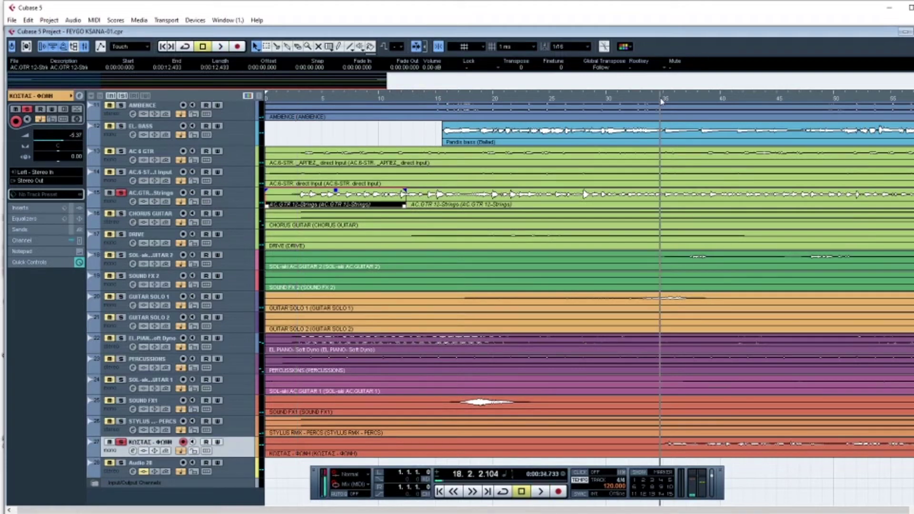
key("space")
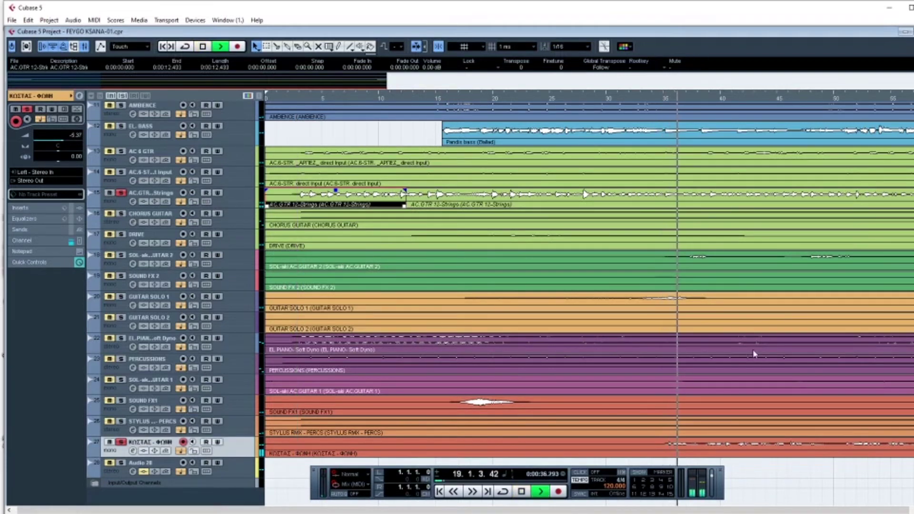
Step: Move the transport panel lower, increase the vocal track's height, and stop playback at about 49.5 seconds
left_click_drag(724, 492, 729, 503)
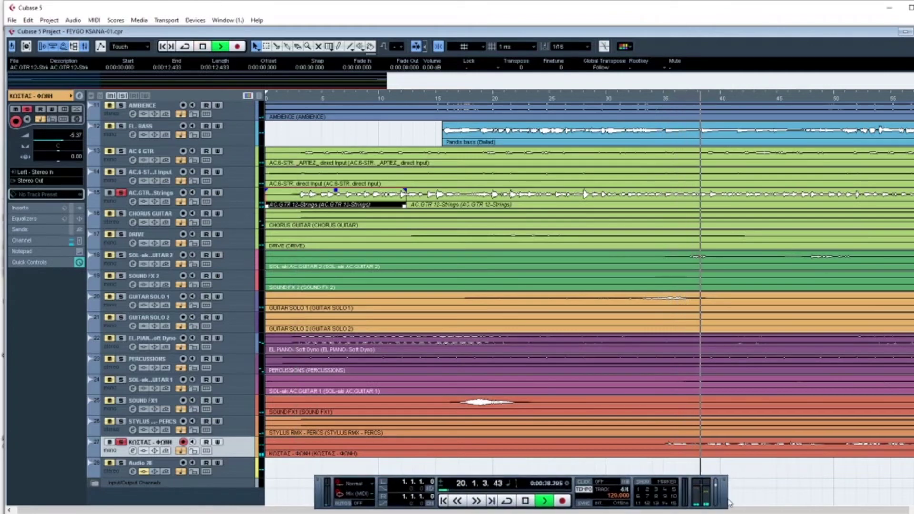
key("g")
key("g")
key("g")
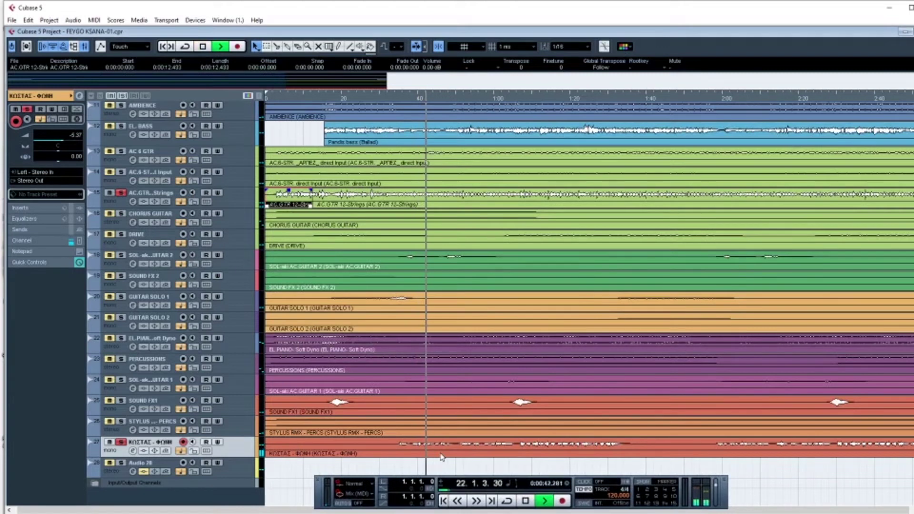
left_click_drag(119, 458, 119, 486)
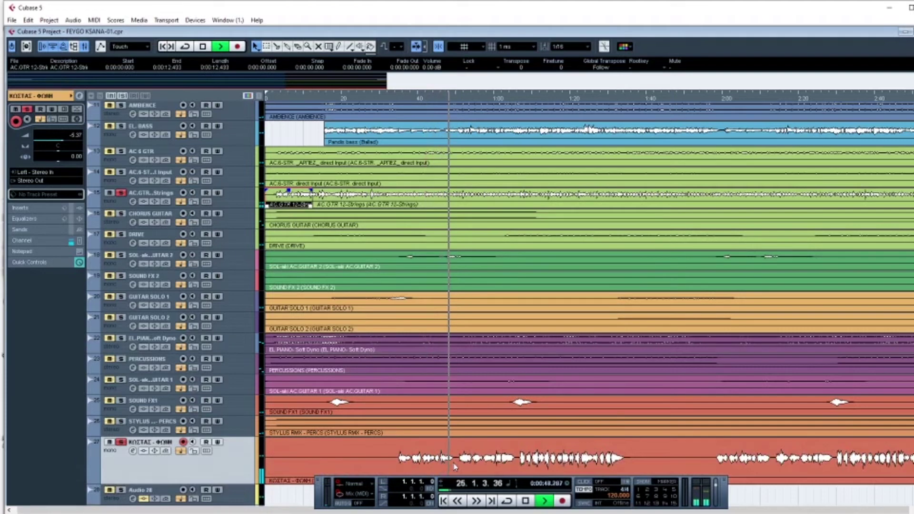
key("space")
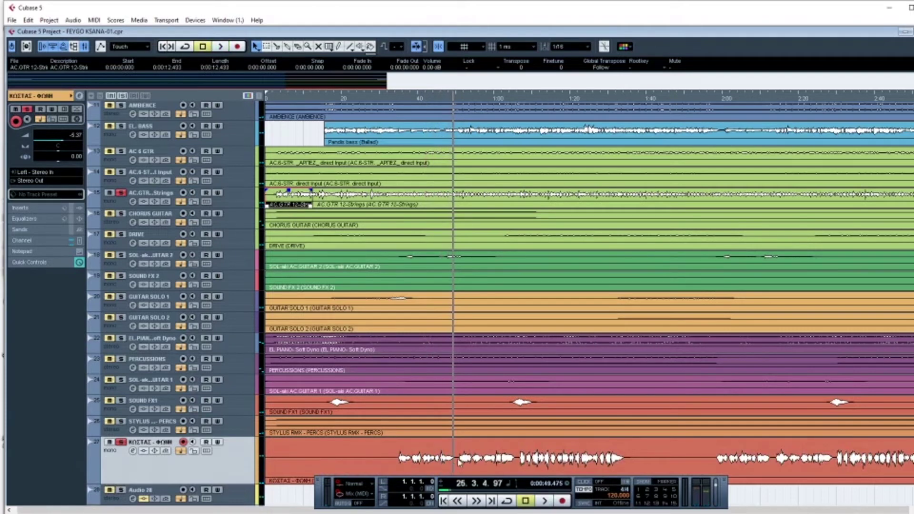
Step: Split the vocal event at about 33.5 and 49.6 seconds and select the part between the cuts
key("3")
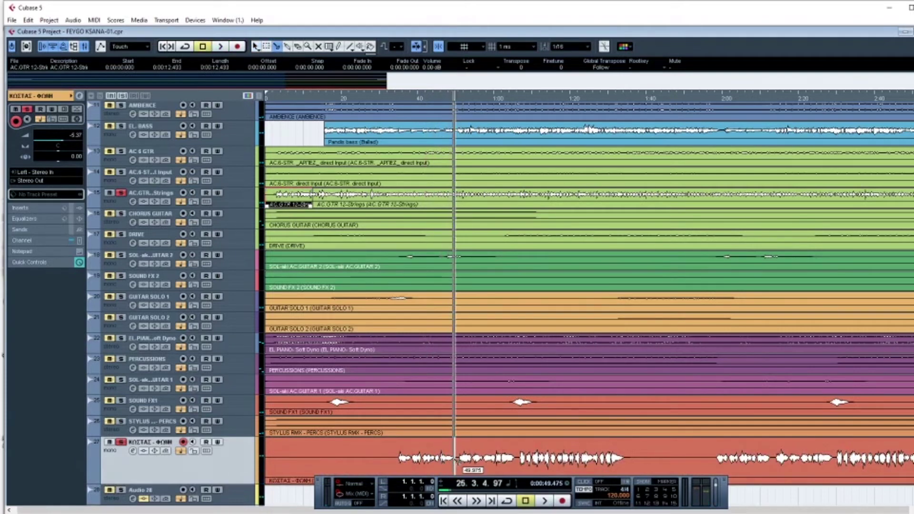
left_click(392, 459)
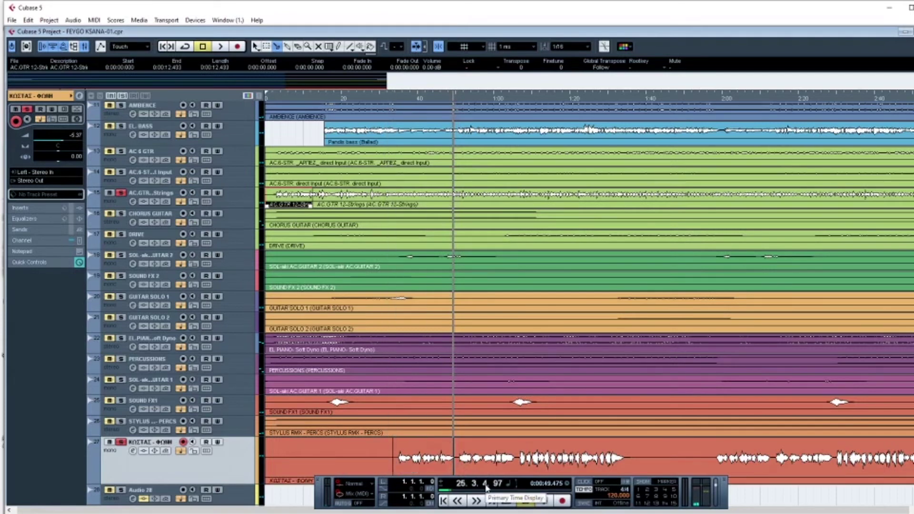
key("1")
left_click(427, 465)
Step: Move the cursor back to about 33.7 seconds and play the beginning of the selected vocal part
key("KP_Subtract")
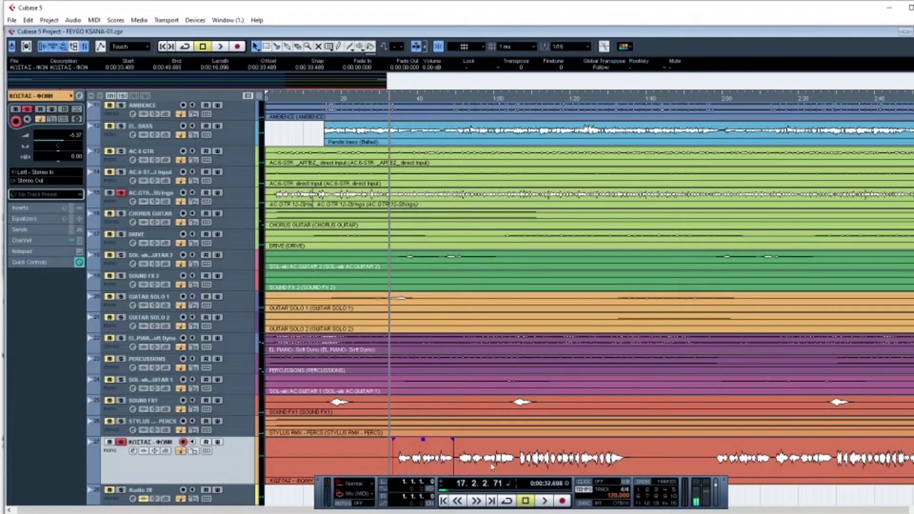
key("space")
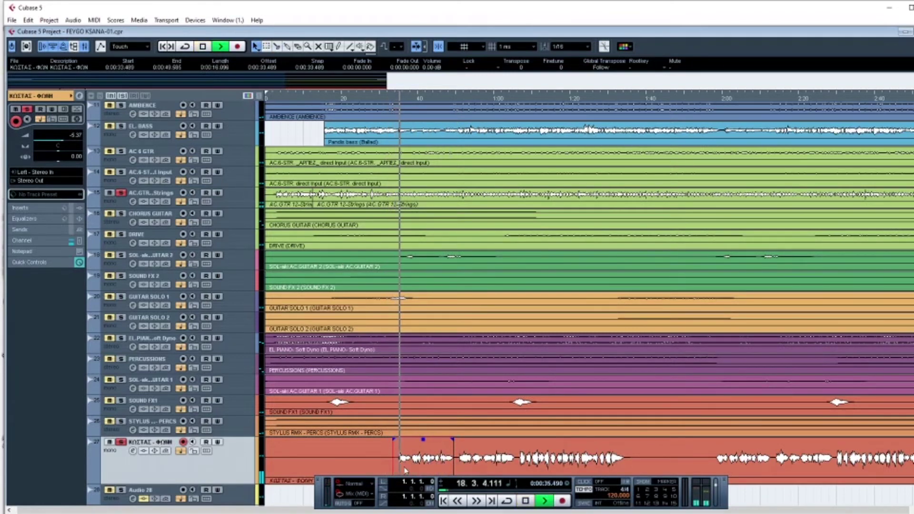
key("space")
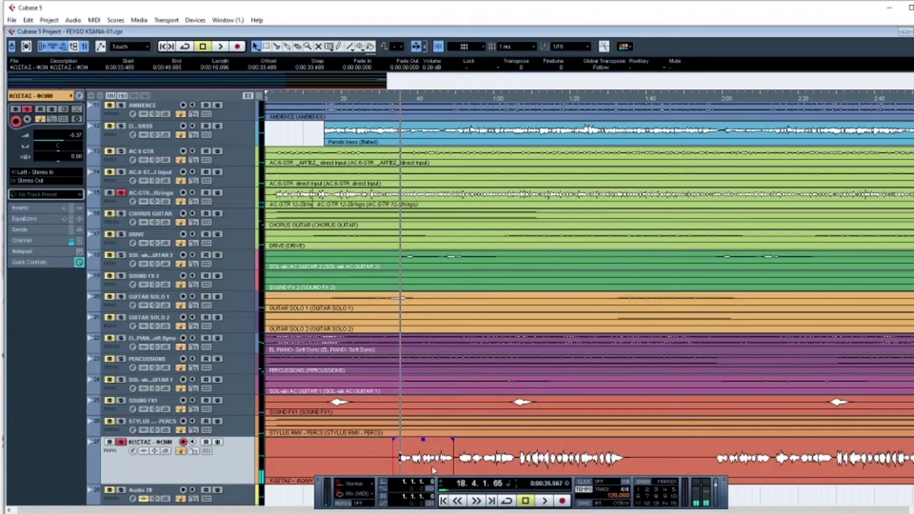
Step: Preview and process a Pitch Shift of 2 semitones on the selected vocal part
left_click(73, 20)
mouse_move(96, 31)
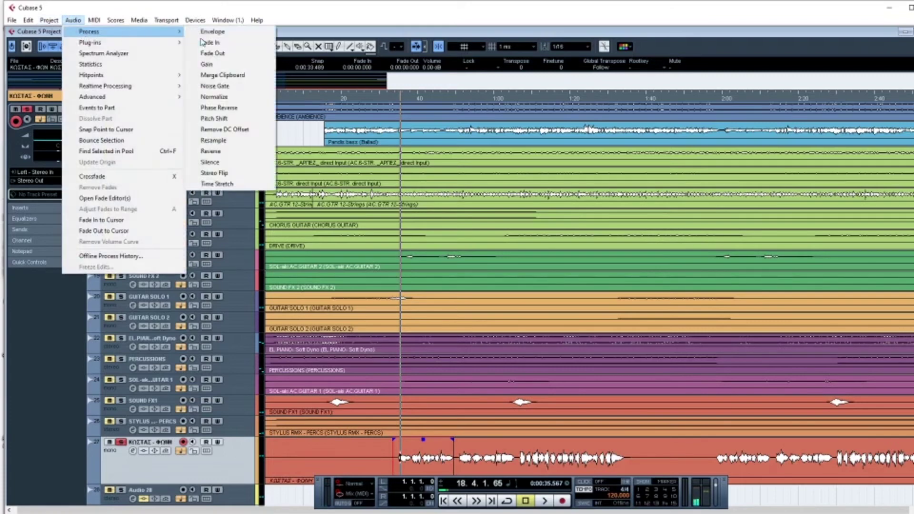
left_click(227, 119)
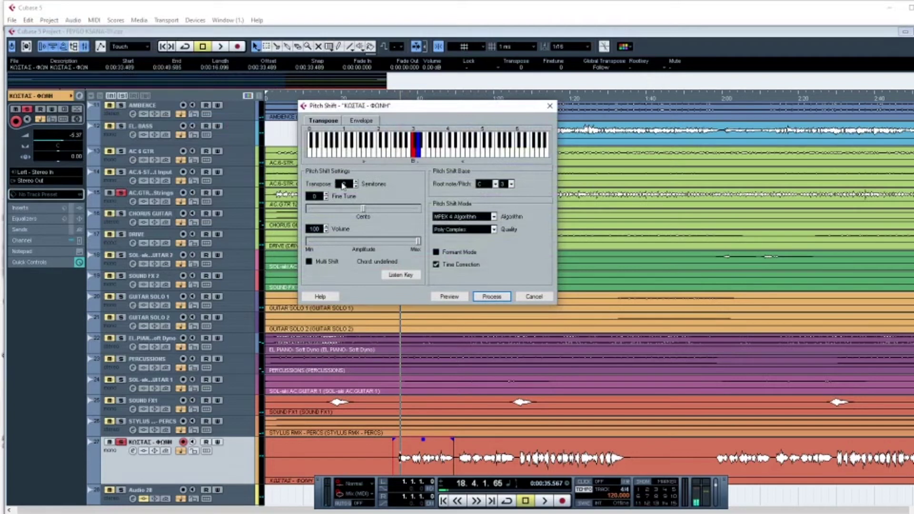
left_click(449, 296)
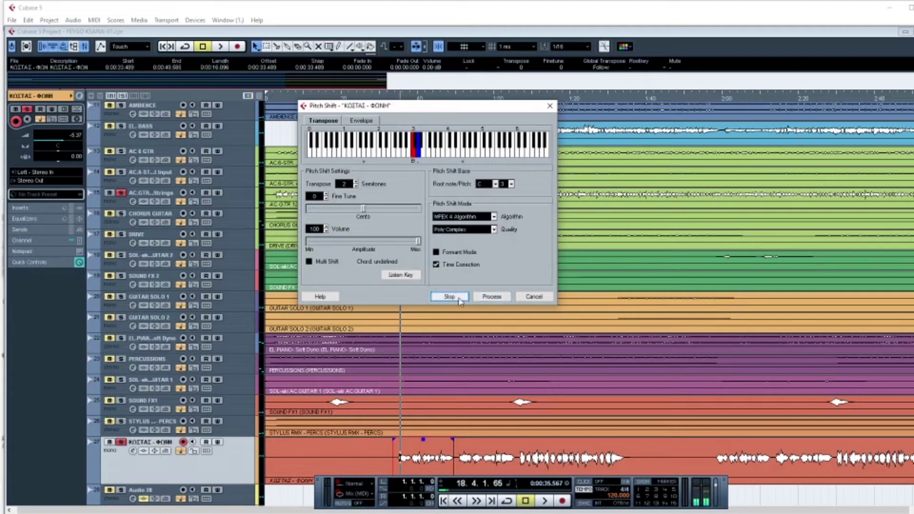
left_click(491, 297)
left_click(438, 307)
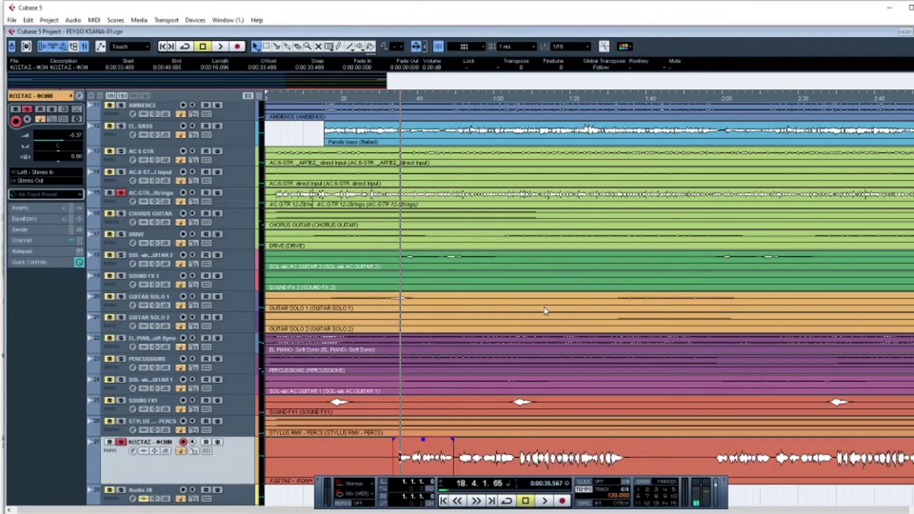
Step: Play the pitch-shifted vocal part past its end split, and return the cursor to about 33 seconds
key("space")
key("space")
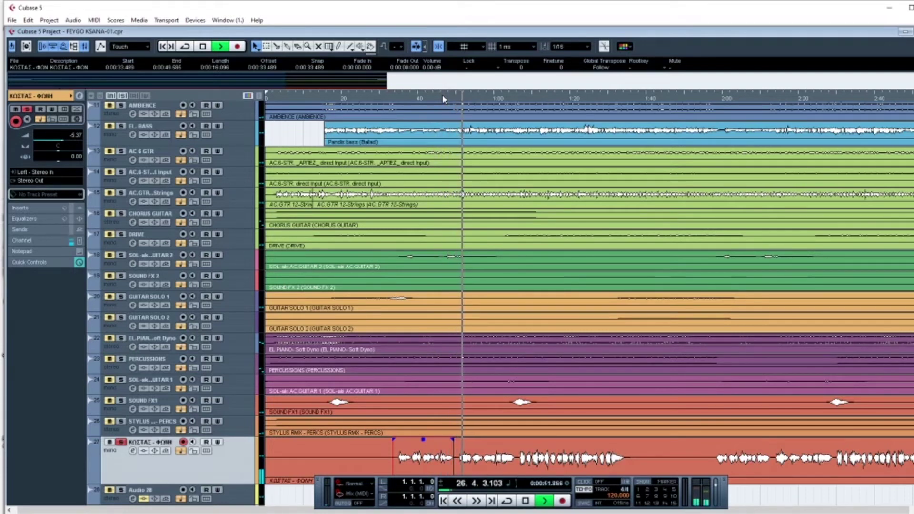
key("space")
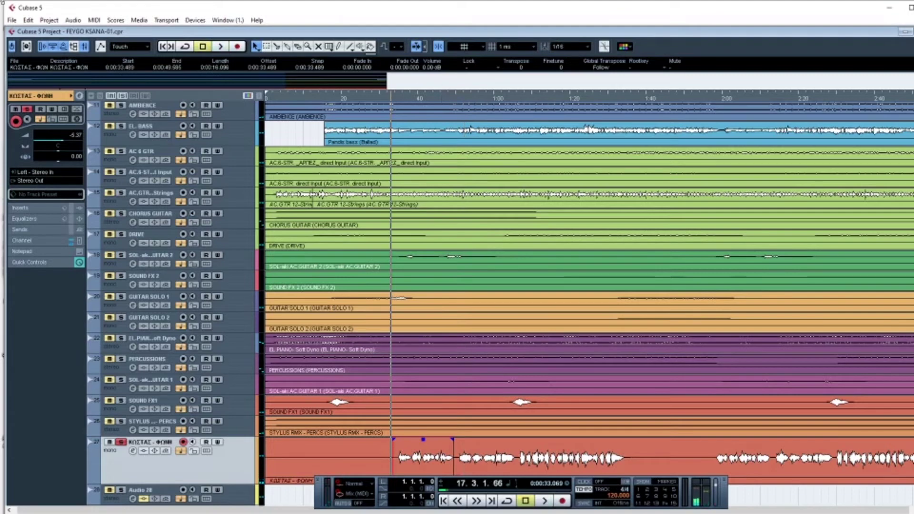
Step: Undo the vocal part's pitch shift and play the part from about 33 seconds to its end
left_click(28, 21)
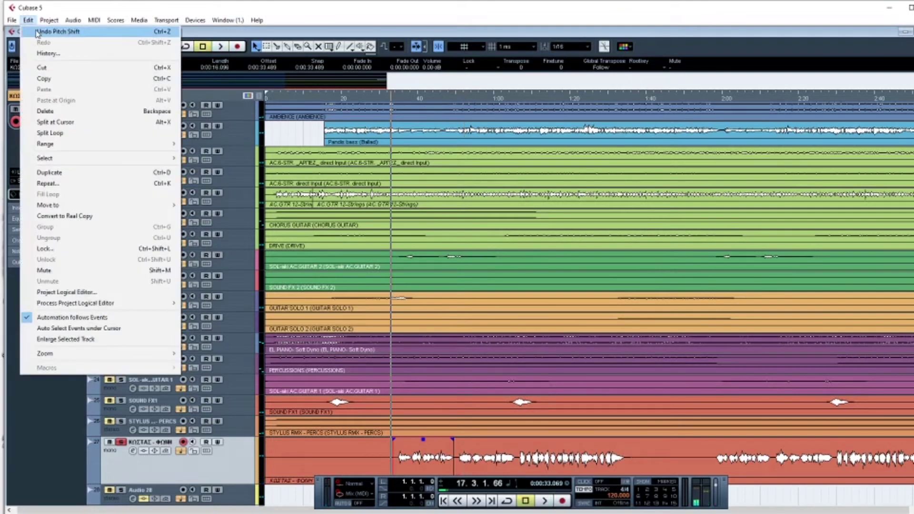
left_click(37, 32)
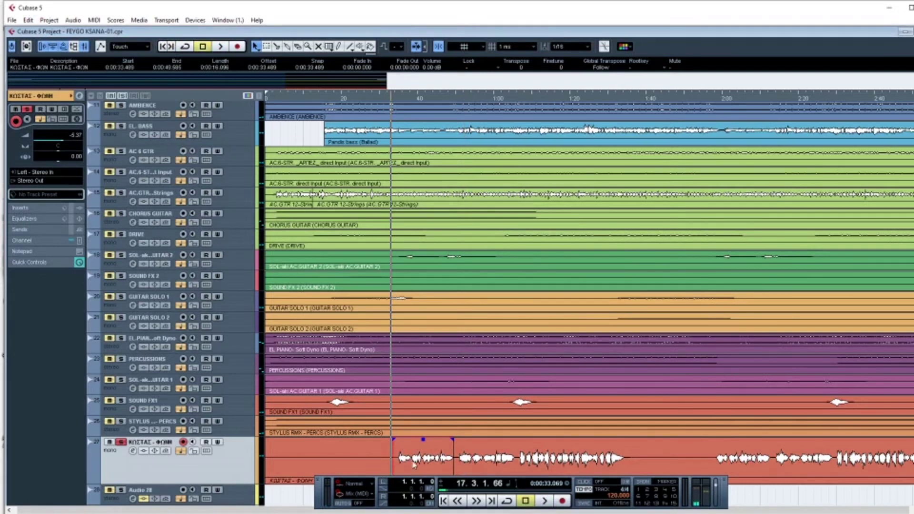
key("space")
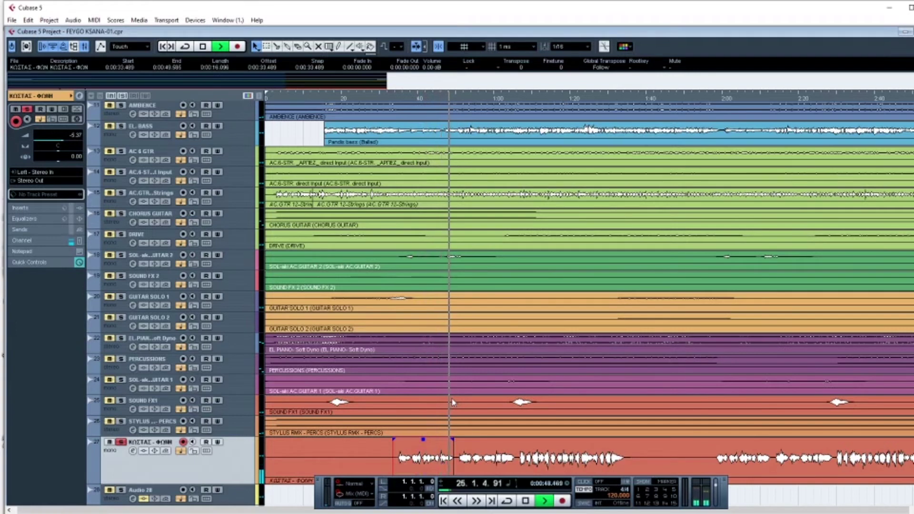
key("space")
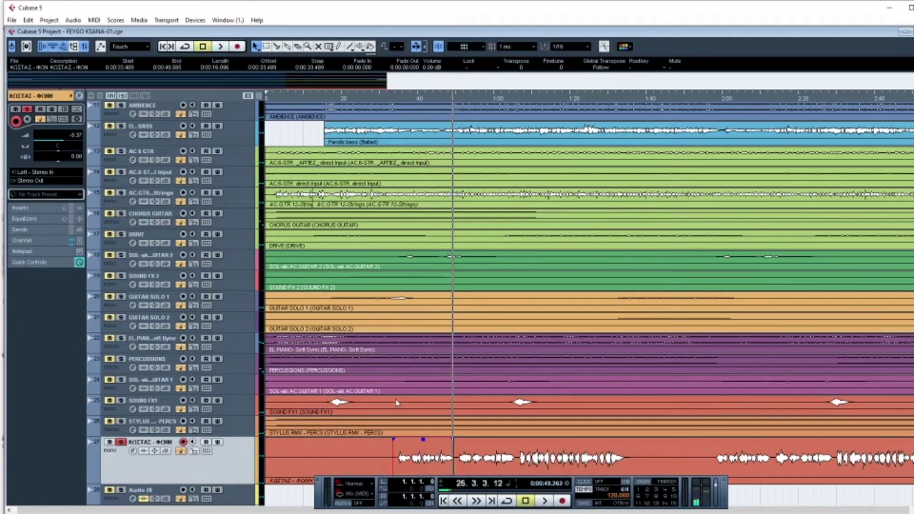
Step: Glue the two 12-string guitar parts back into one event and select the whole event
left_click(379, 414)
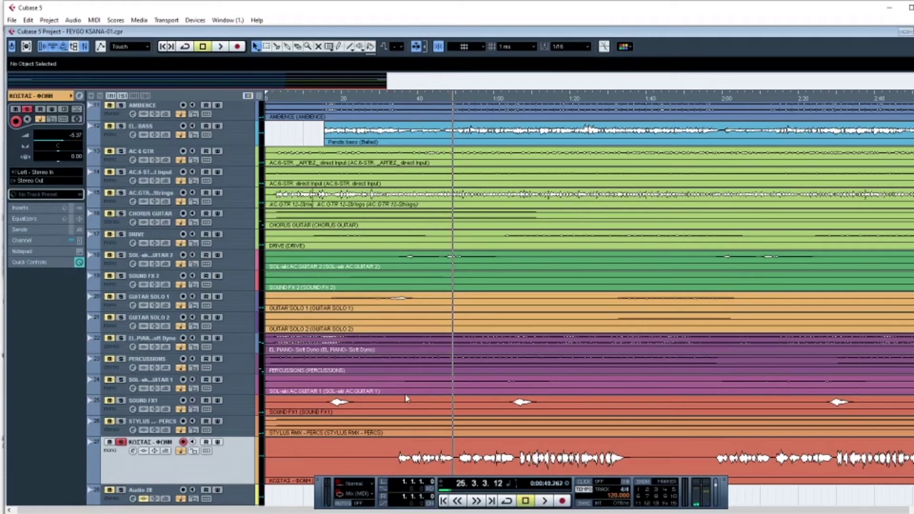
left_click(365, 195)
left_click(307, 195)
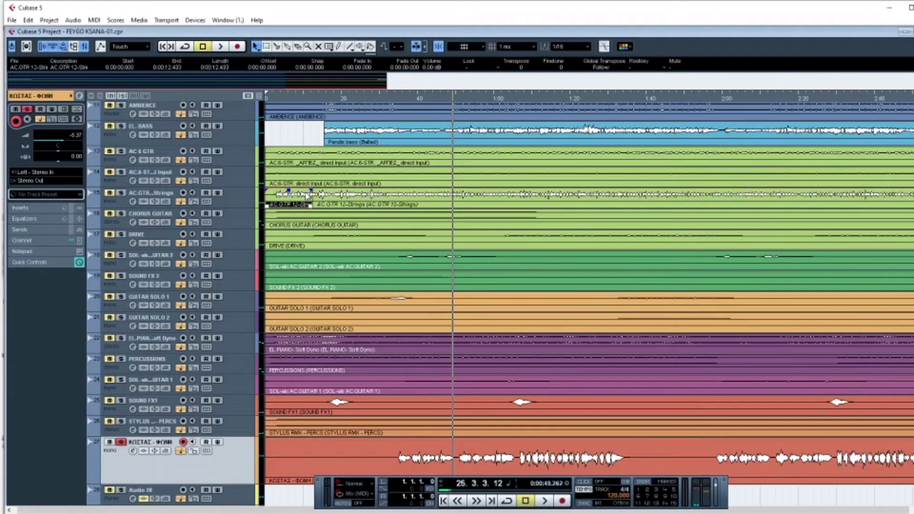
key("4")
left_click(307, 195)
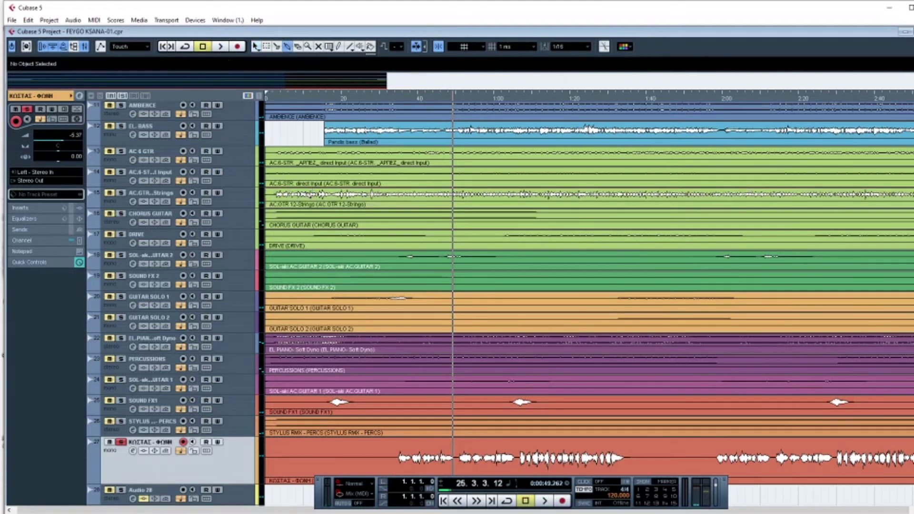
left_click(354, 205)
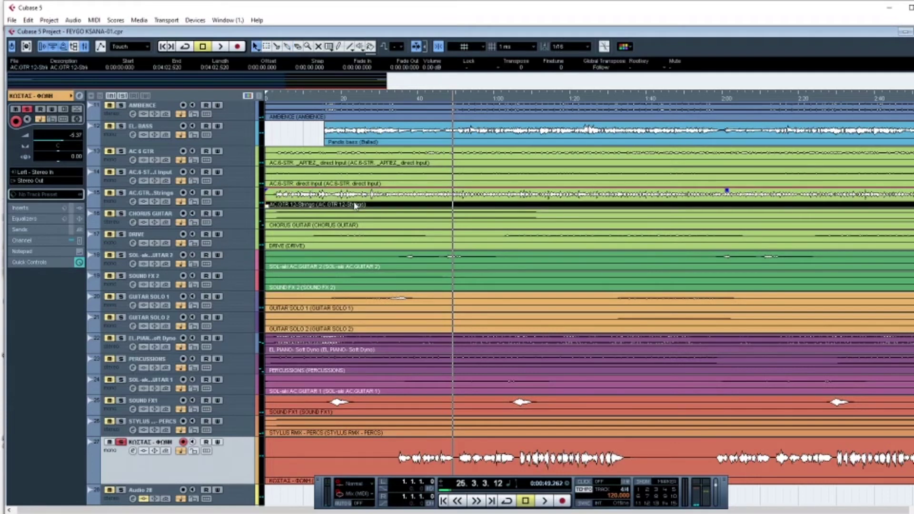
Step: Return to the project start and play the opening of the 12-string guitar to about 5.7 seconds
key("period")
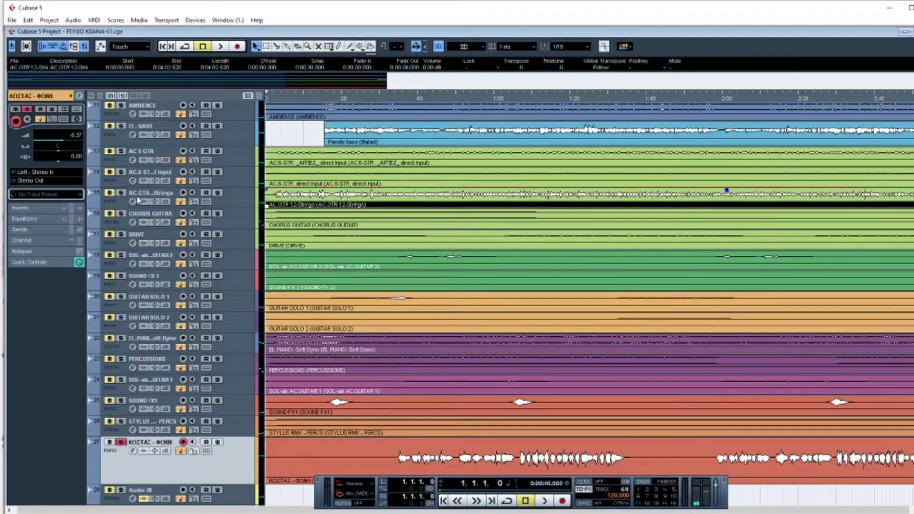
key("space")
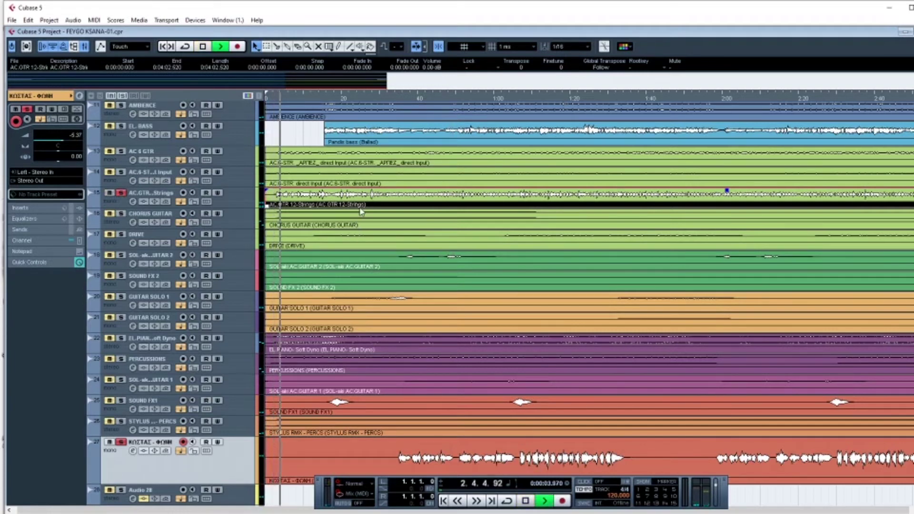
key("space")
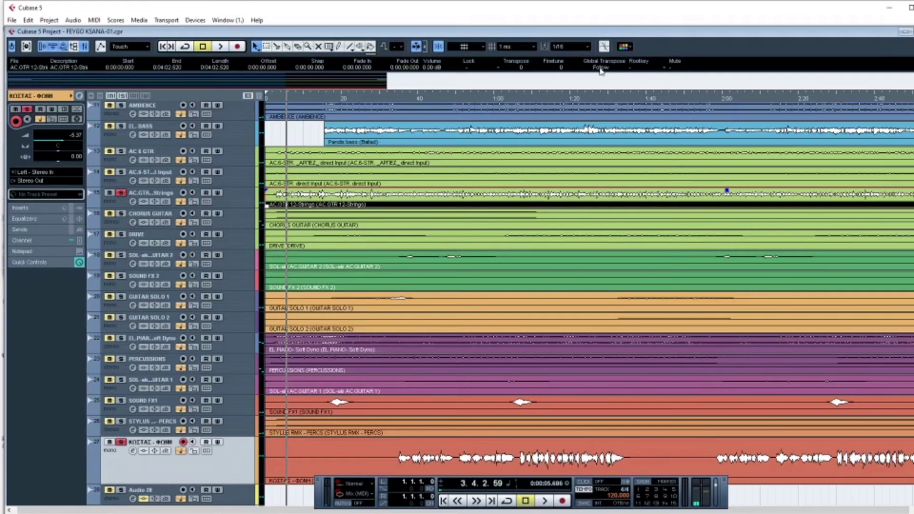
Step: Examine the root key choices for the selected 12-string event without assigning one
left_click(633, 69)
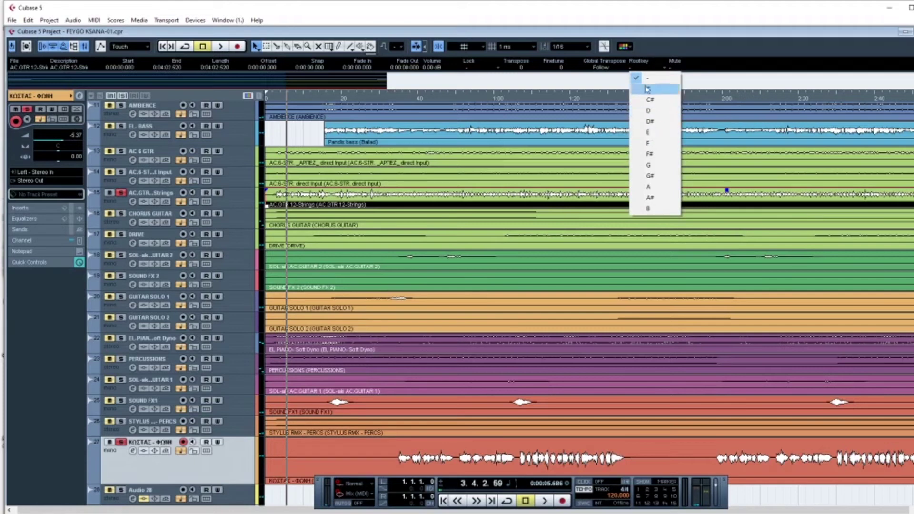
left_click(639, 68)
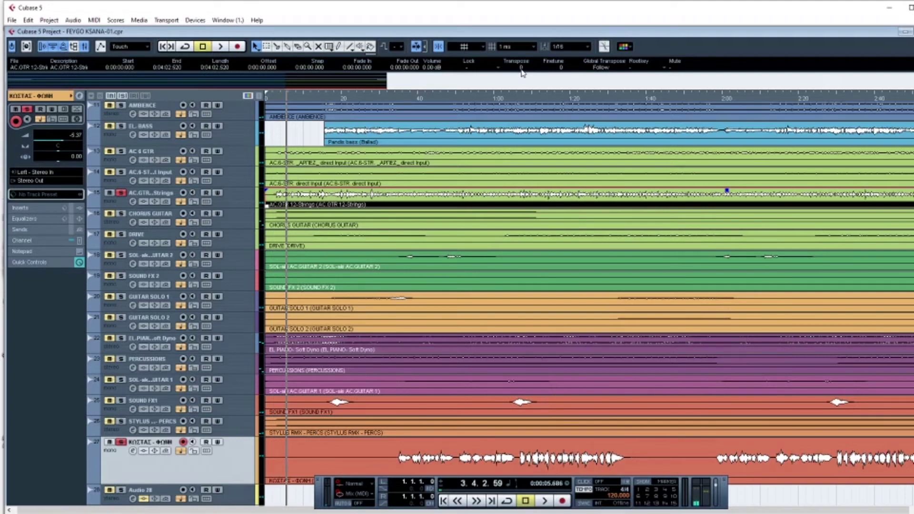
Step: Set the 12-string guitar event's transpose to 2, play it from the project start to about 45 seconds, and return to the start
key("Home")
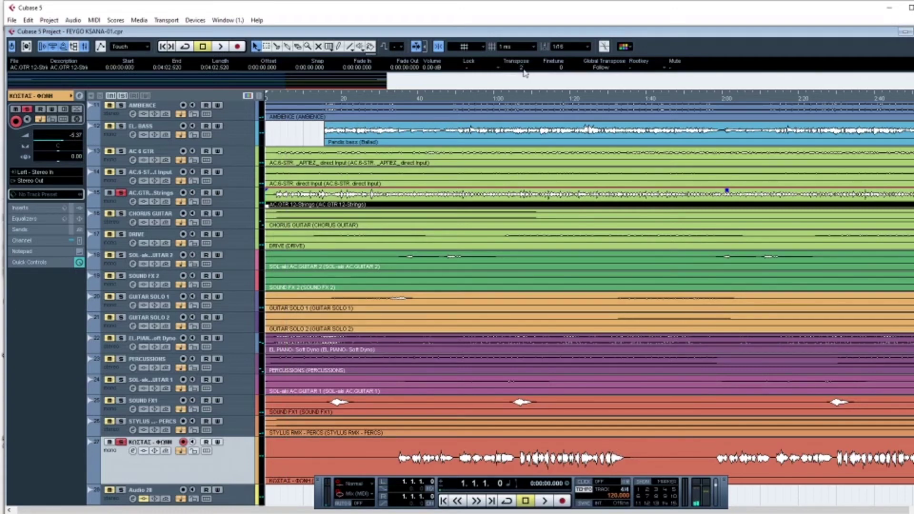
key("space")
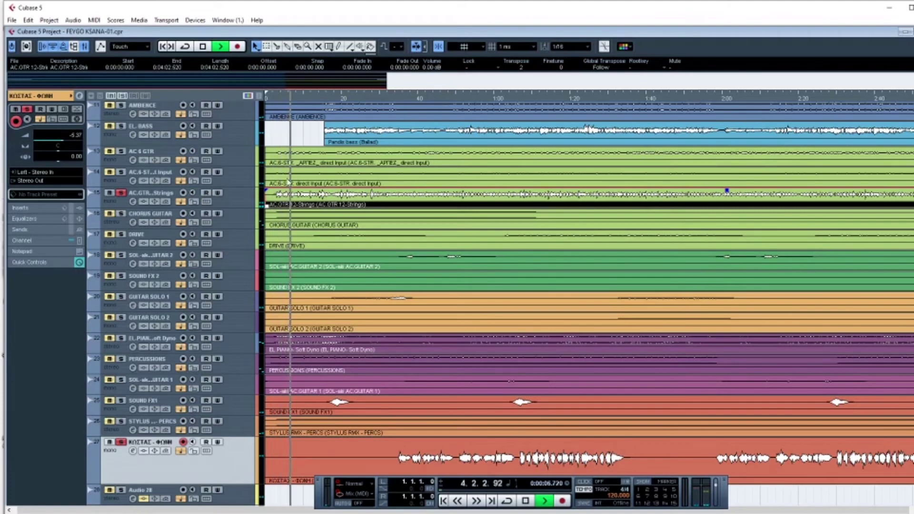
key("g")
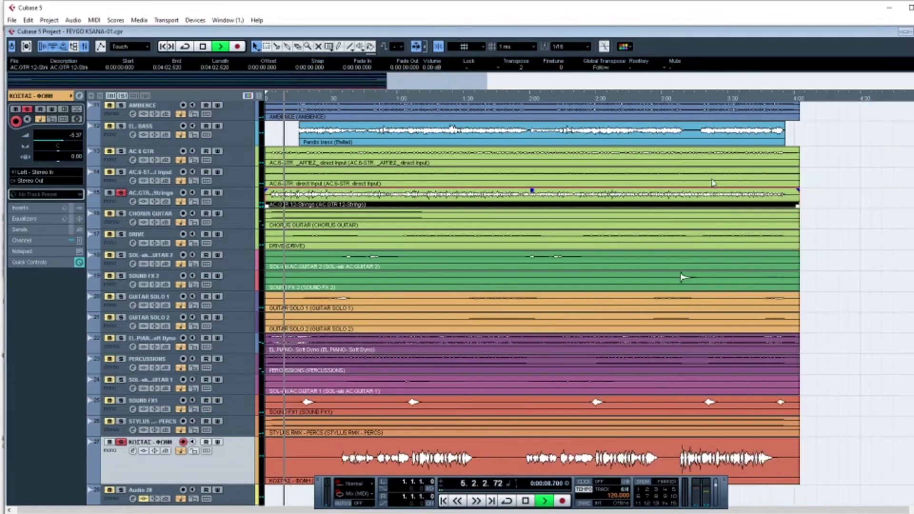
key("h")
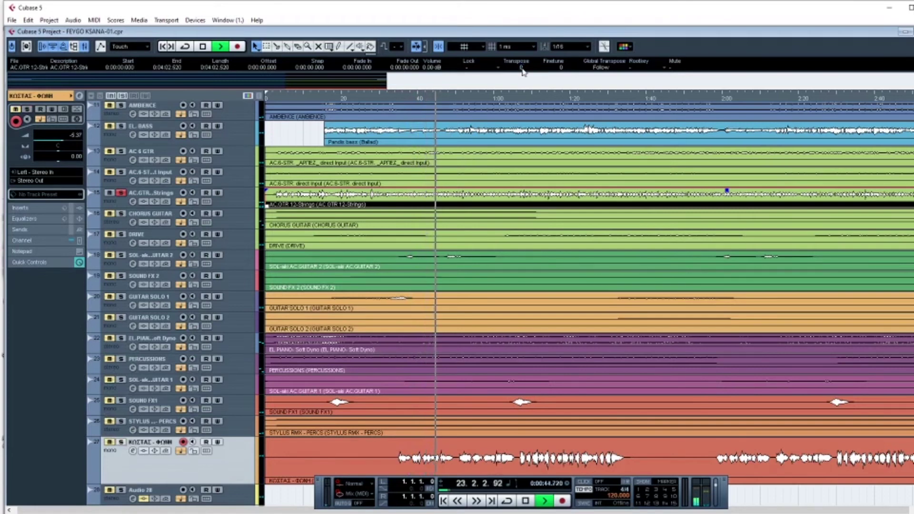
key("space")
key("Home")
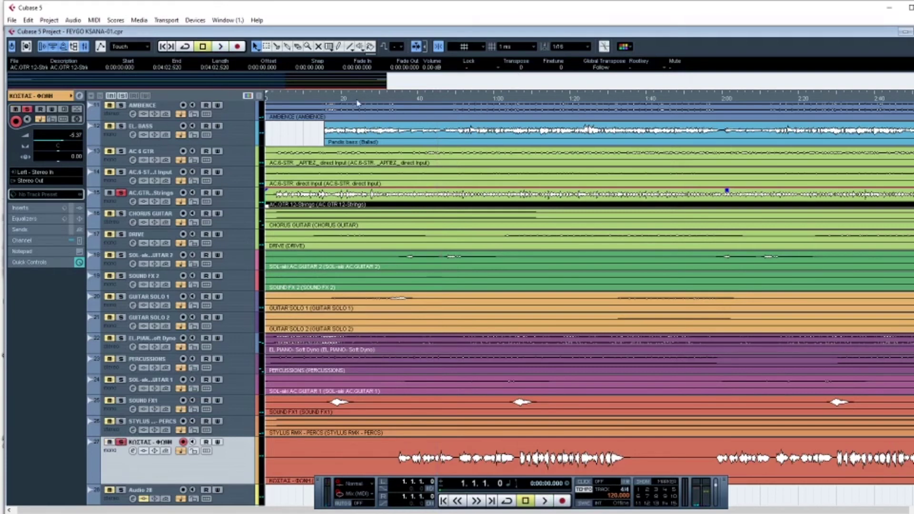
Step: Start playback at about 33 seconds and set the vocal event's transpose to 2 while the project plays
left_click(416, 99)
key("space")
left_click(392, 98)
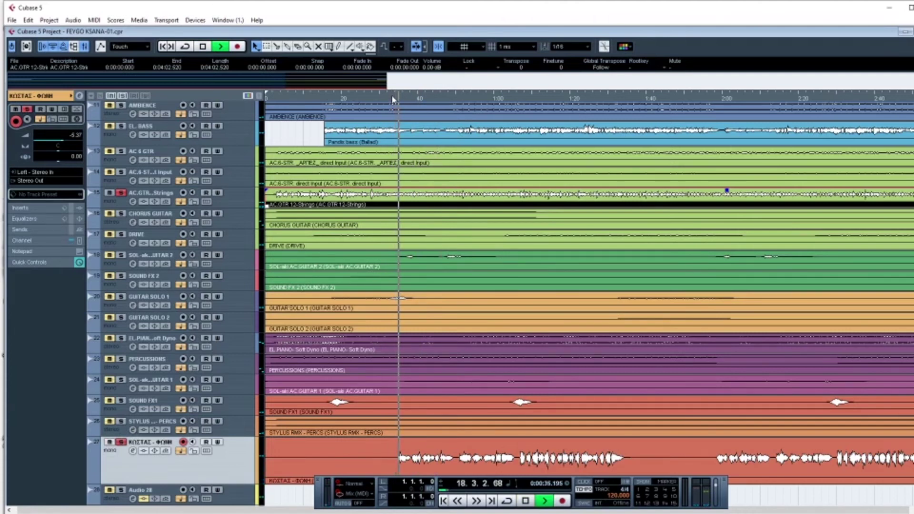
key("Right")
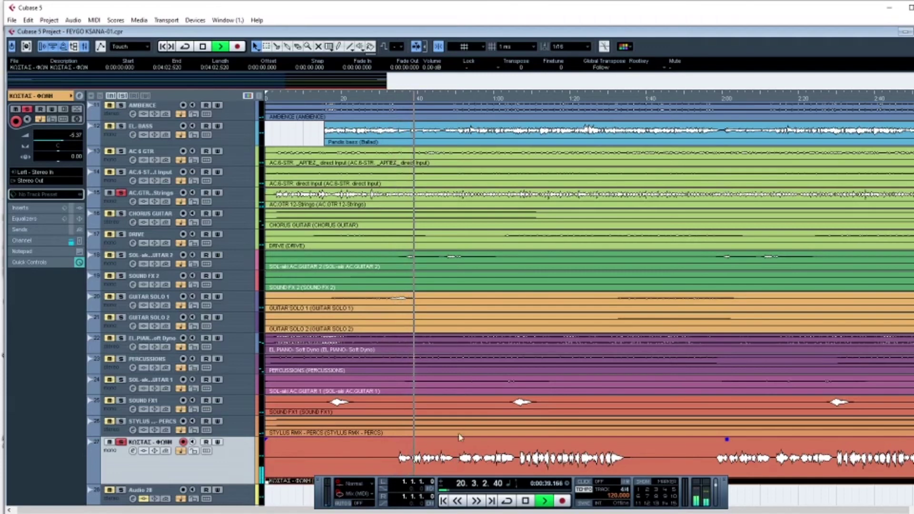
left_click(522, 68)
type("2")
key("Return")
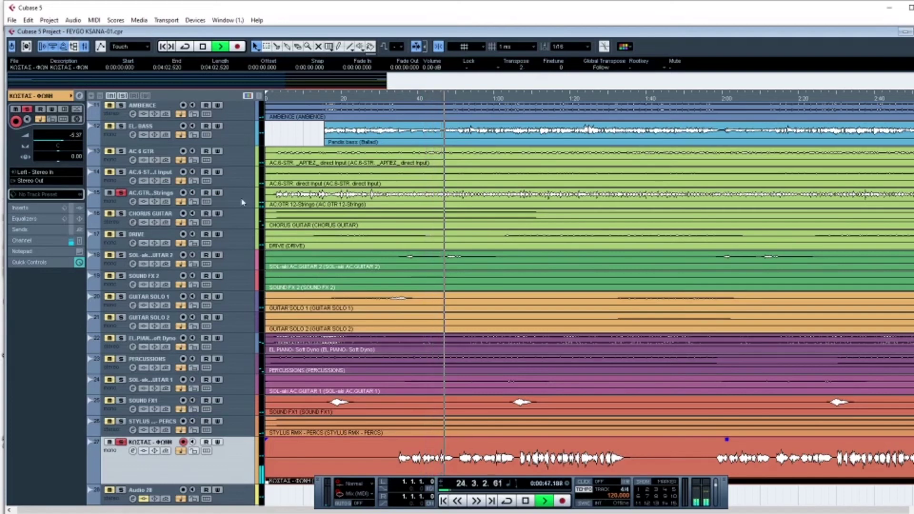
Step: Set the transpose of the 12-string guitar event and the vocal event to 4 during playback, and stop at about 1:33
left_click(348, 206)
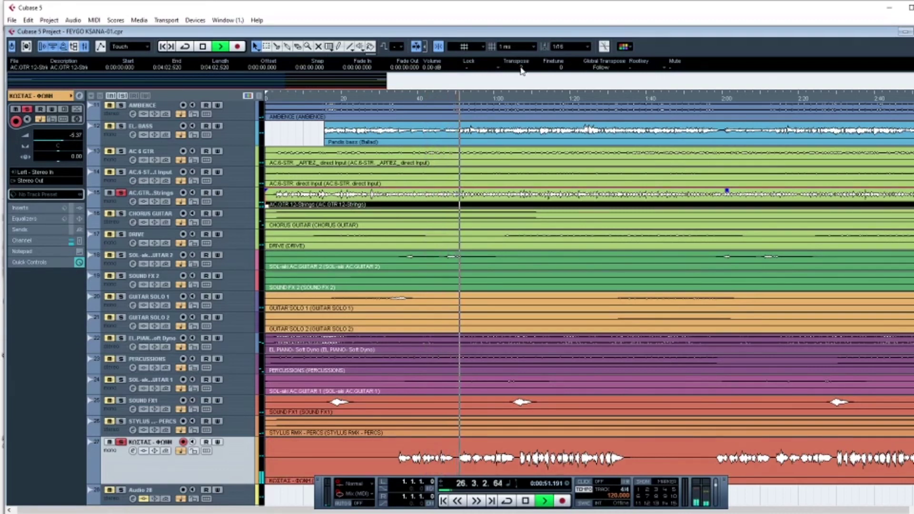
scroll(521, 69, "up", 2)
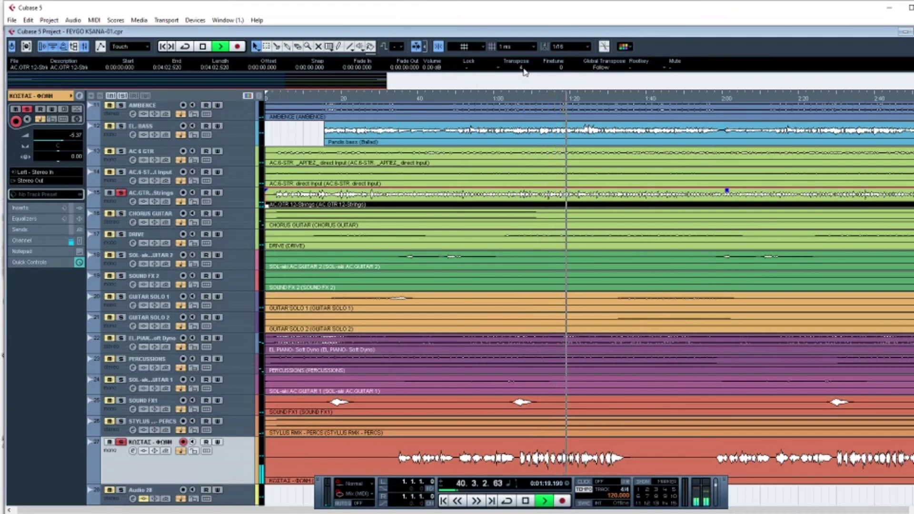
left_click(543, 457)
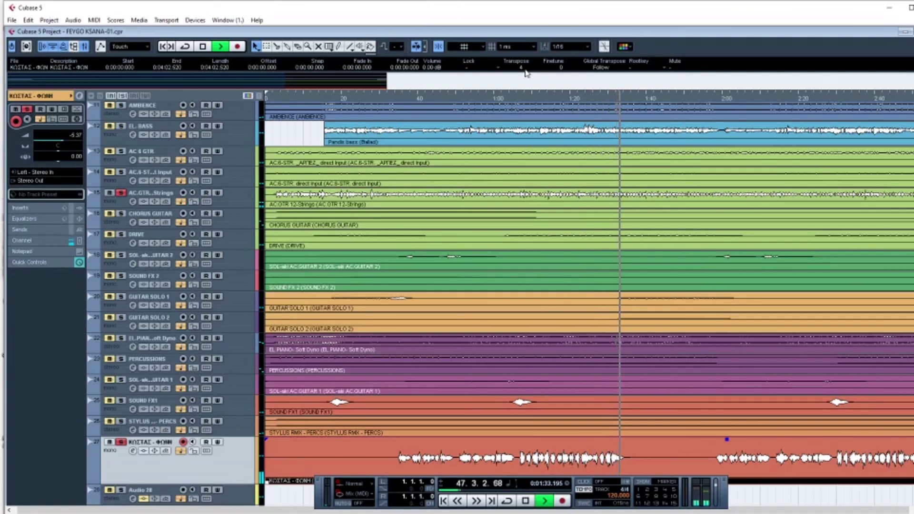
key("space")
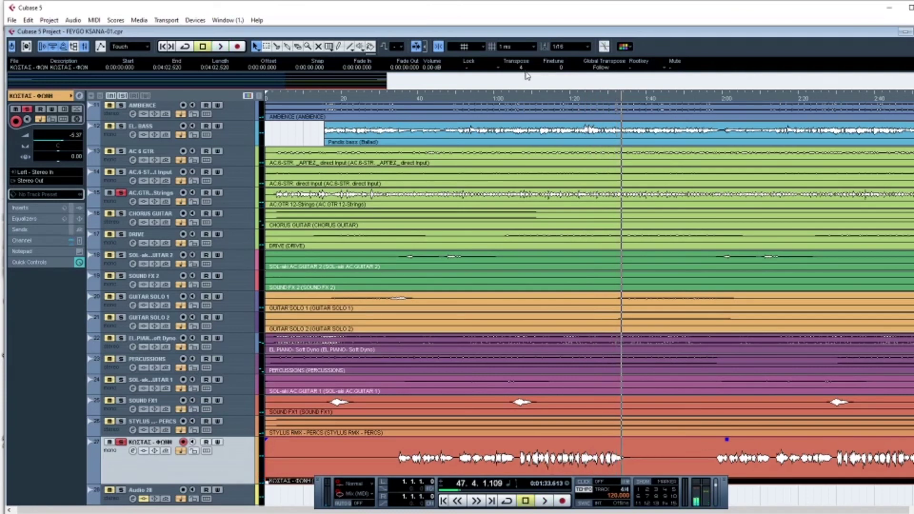